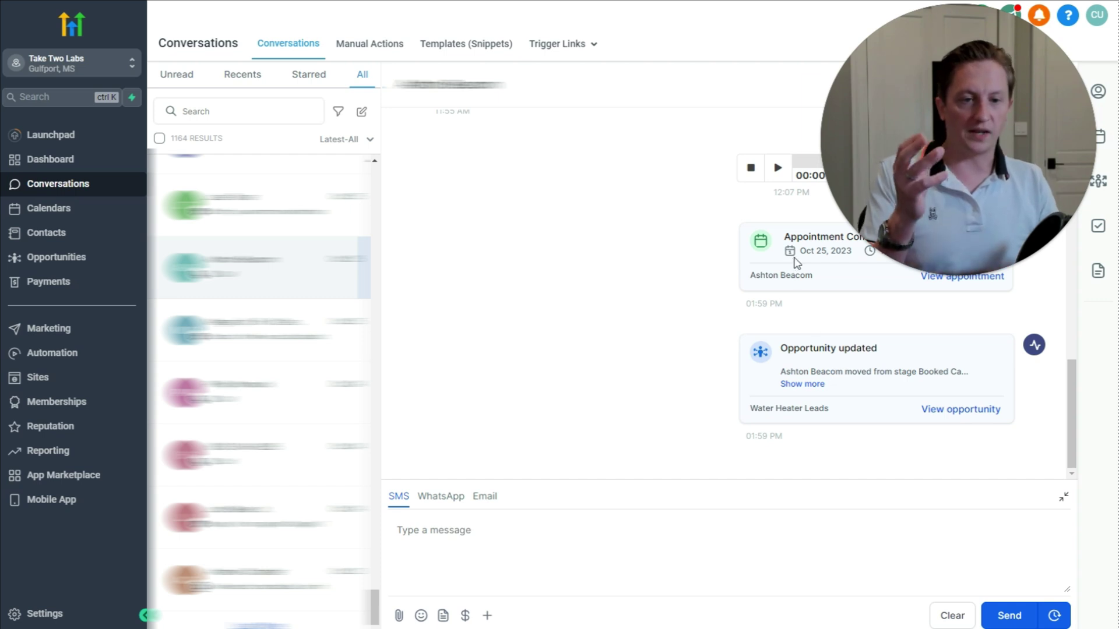
- Go to Settings > Integrations to see the Facebook/Instagram page connection and other integrations
{"action": "scroll", "coordinate": [960, 186], "scroll_direction": "up", "scroll_amount": 1}
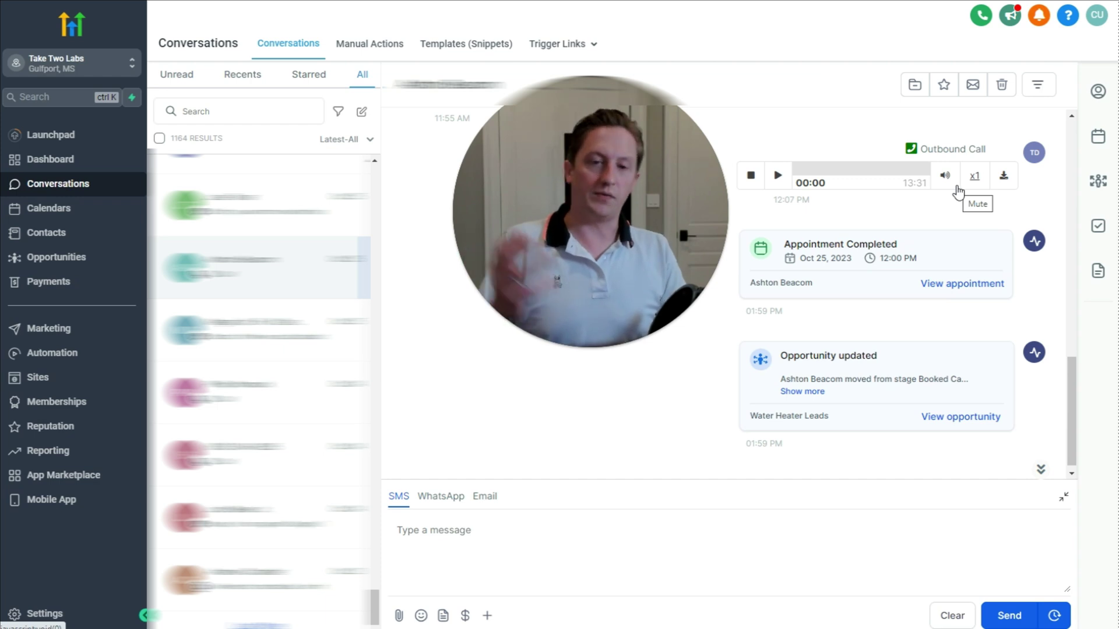
{"action": "left_click_drag", "start_coordinate": [582, 272], "coordinate": [953, 210]}
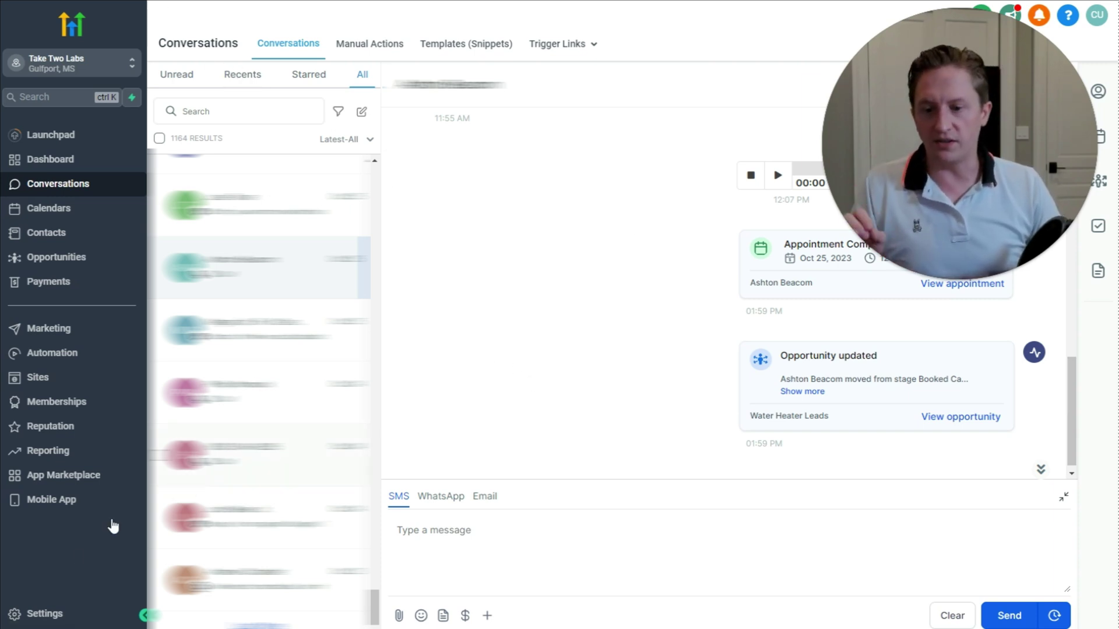
{"action": "left_click", "coordinate": [44, 613]}
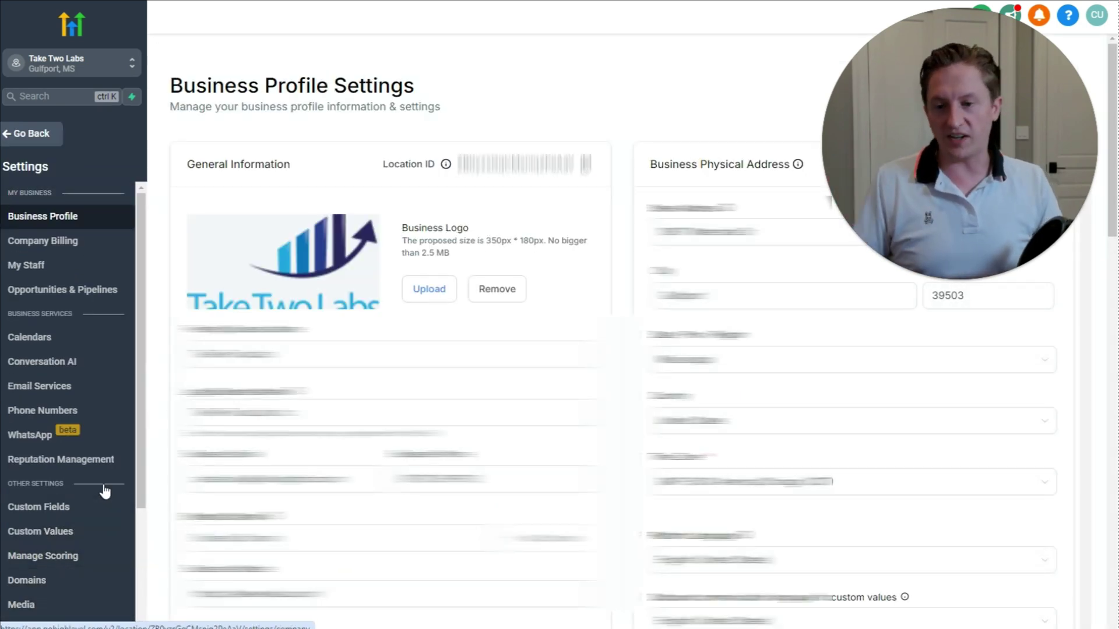
{"action": "scroll", "coordinate": [94, 571], "scroll_direction": "down", "scroll_amount": 3}
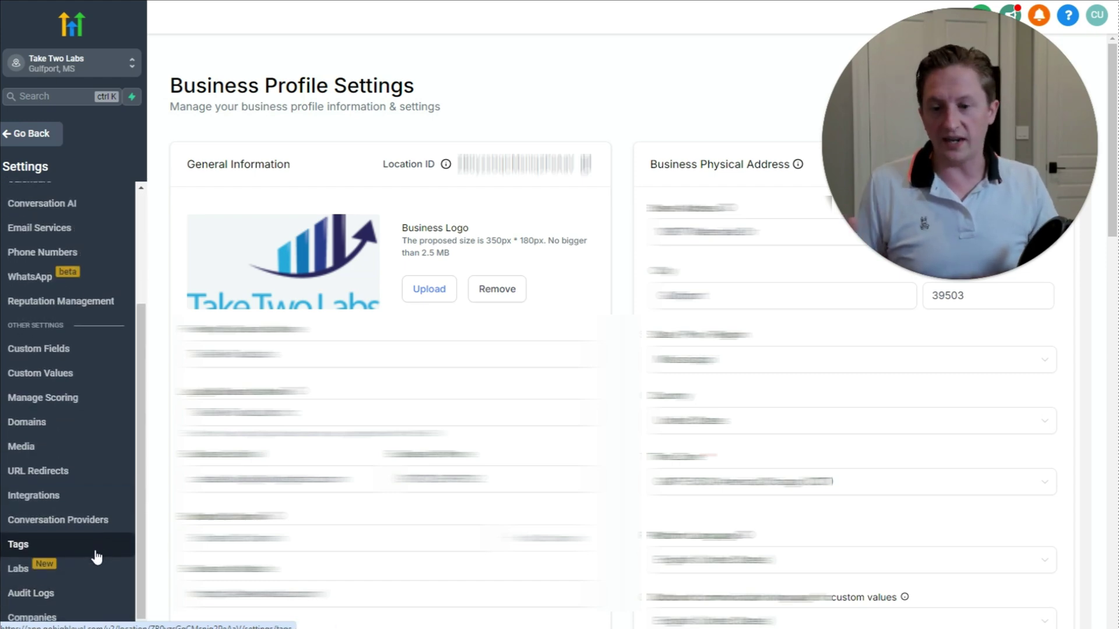
{"action": "left_click", "coordinate": [144, 495]}
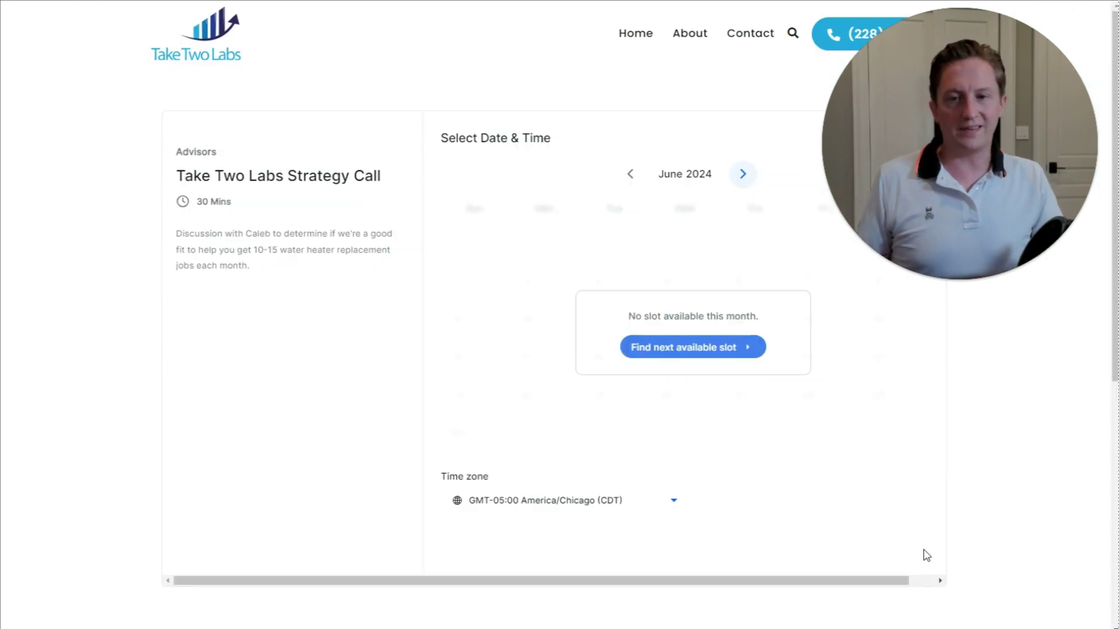
- Scroll the Calendar Settings list showing the Round Robin strategy call and draft Event calendars
{"action": "scroll", "coordinate": [927, 555], "scroll_direction": "down", "scroll_amount": 1}
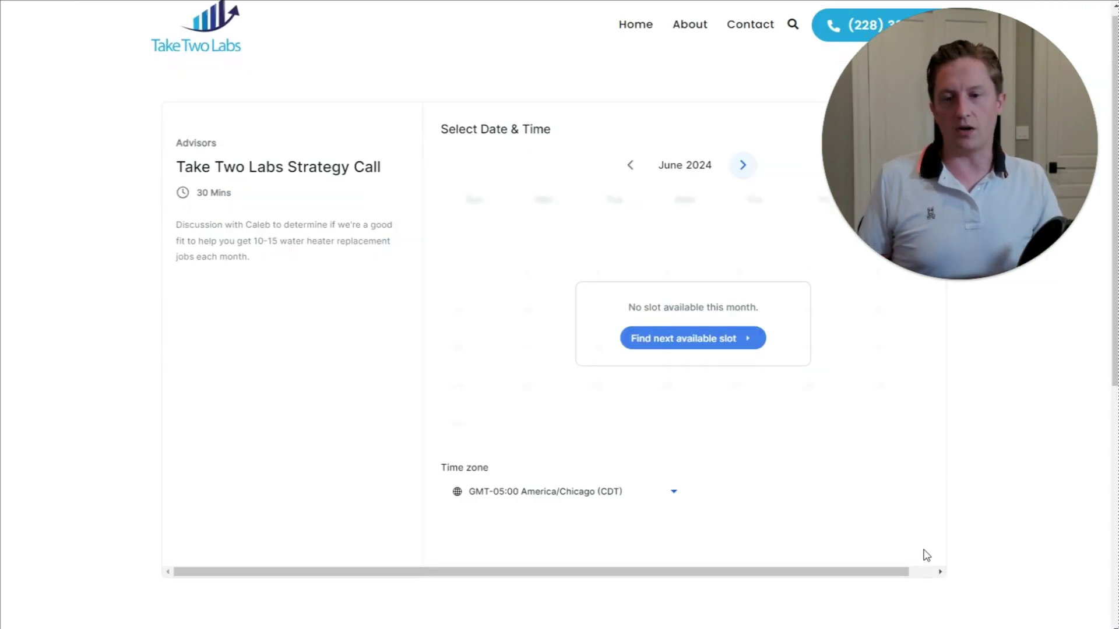
{"action": "scroll", "coordinate": [926, 556], "scroll_direction": "up", "scroll_amount": 1}
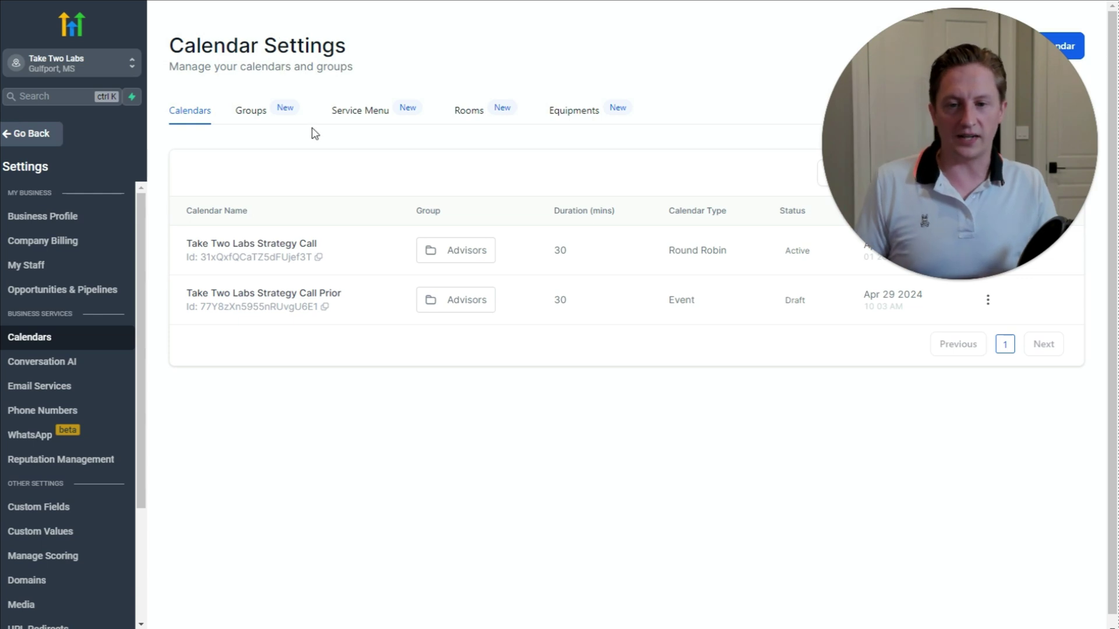
- Open the Take Two Labs Strategy Call calendar for editing
{"action": "left_click_drag", "start_coordinate": [975, 198], "coordinate": [840, 200]}
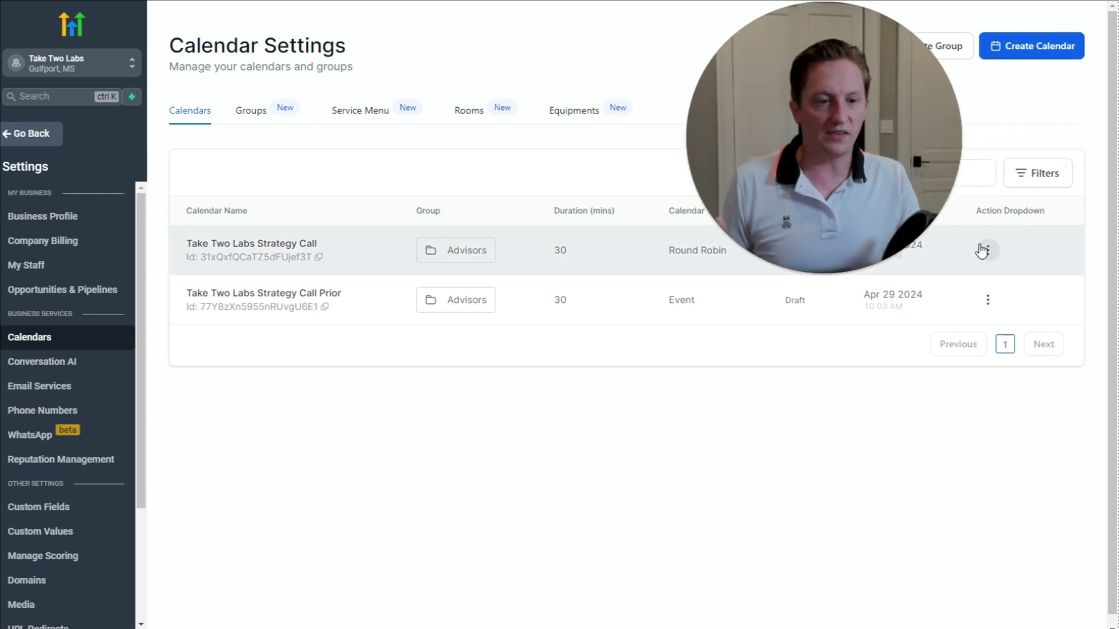
{"action": "left_click", "coordinate": [987, 250]}
{"action": "left_click", "coordinate": [952, 119]}
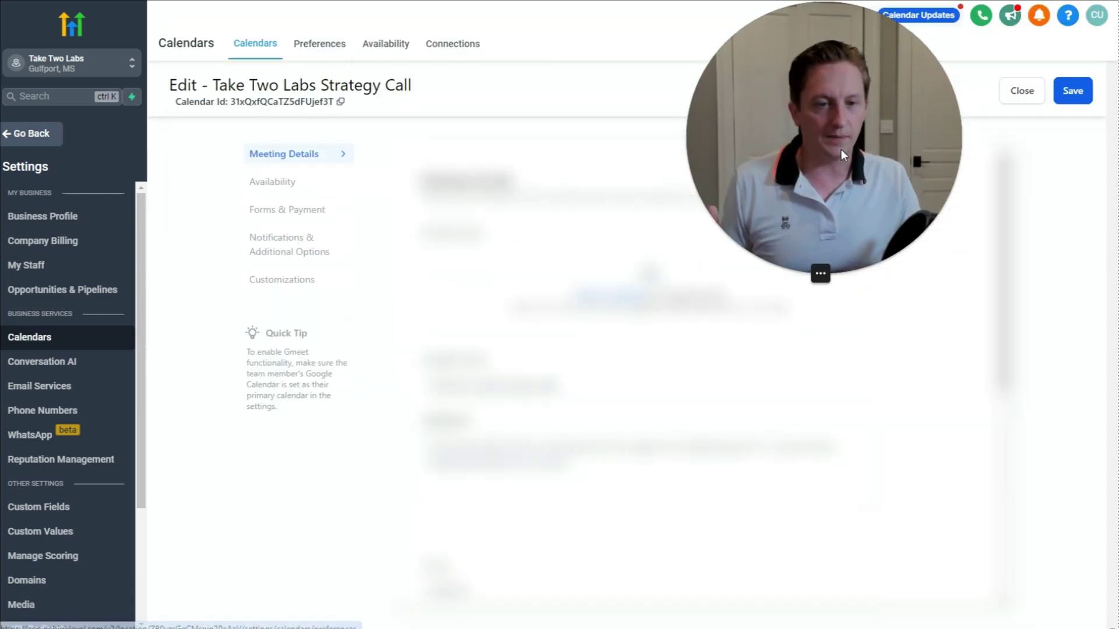
- Review the calendar's Meeting Details and its weekly Availability hours
{"action": "left_click_drag", "start_coordinate": [840, 150], "coordinate": [923, 139]}
{"action": "scroll", "coordinate": [758, 350], "scroll_direction": "down", "scroll_amount": 1}
{"action": "scroll", "coordinate": [757, 350], "scroll_direction": "down", "scroll_amount": 3}
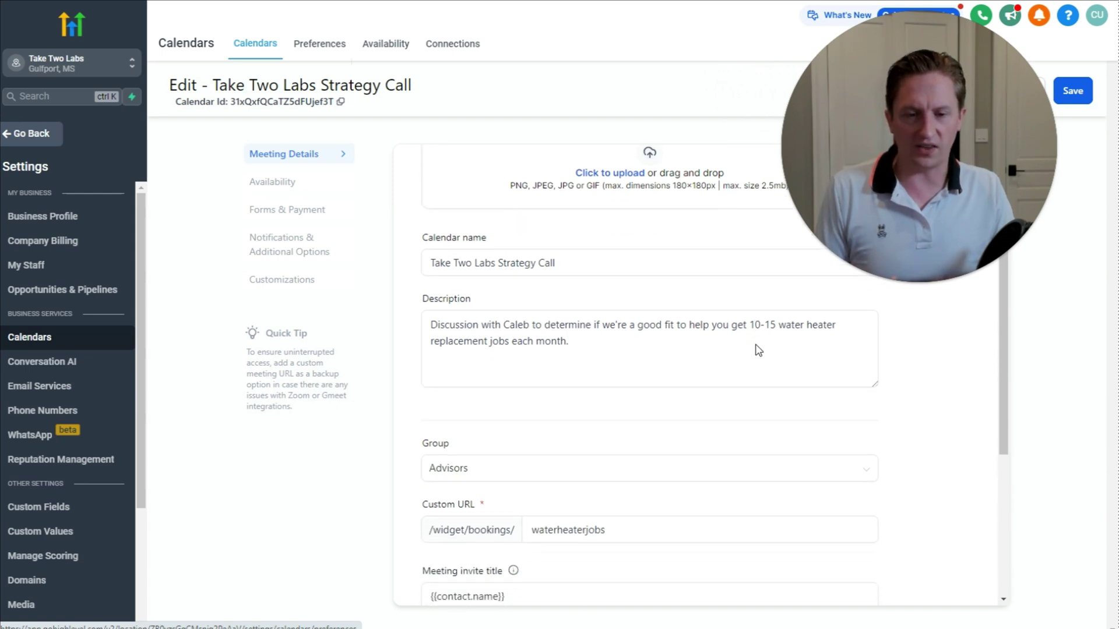
{"action": "scroll", "coordinate": [608, 350], "scroll_direction": "down", "scroll_amount": 3}
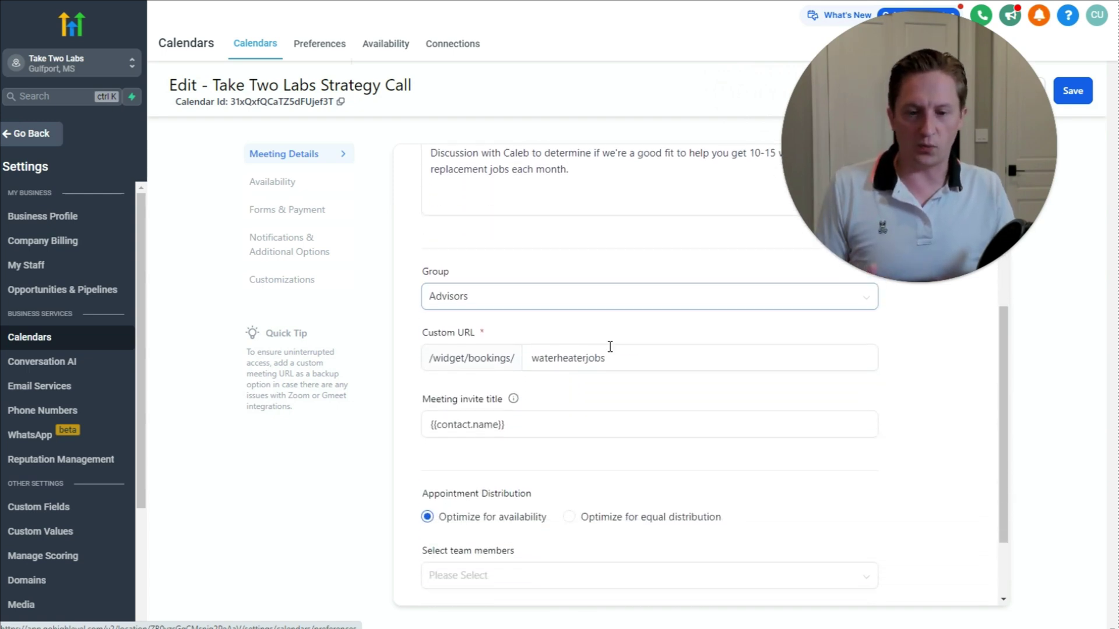
{"action": "scroll", "coordinate": [797, 467], "scroll_direction": "up", "scroll_amount": 2}
{"action": "scroll", "coordinate": [796, 466], "scroll_direction": "up", "scroll_amount": 4}
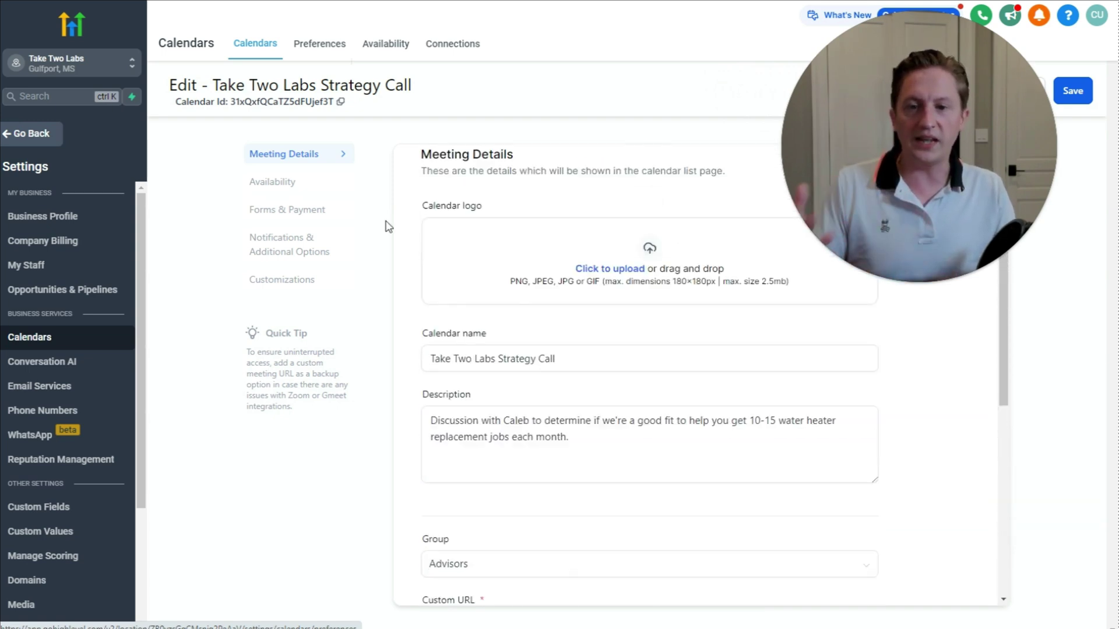
{"action": "left_click", "coordinate": [273, 181]}
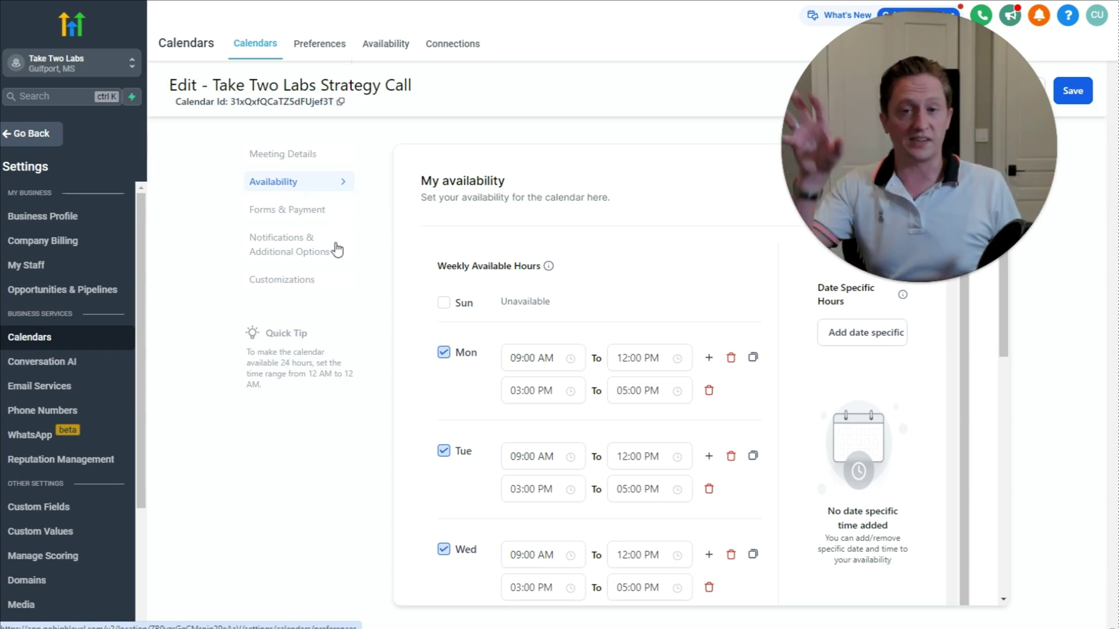
{"action": "mouse_move", "coordinate": [919, 227]}
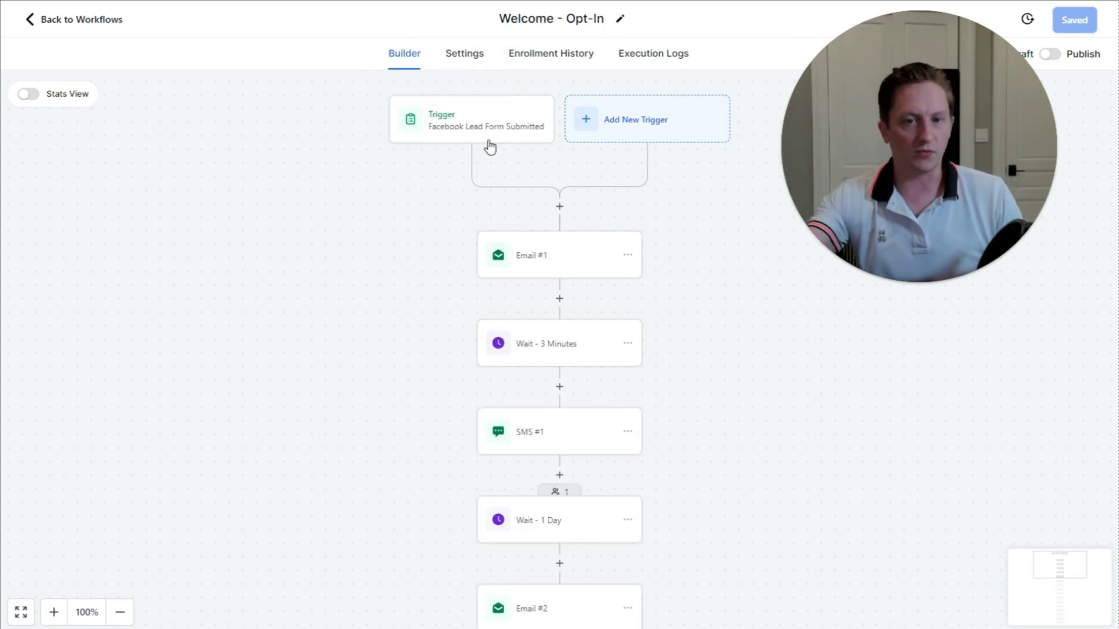
- Scroll down through the Welcome - Opt-In workflow steps to the END node
{"action": "scroll", "coordinate": [585, 246], "scroll_direction": "down", "scroll_amount": 1}
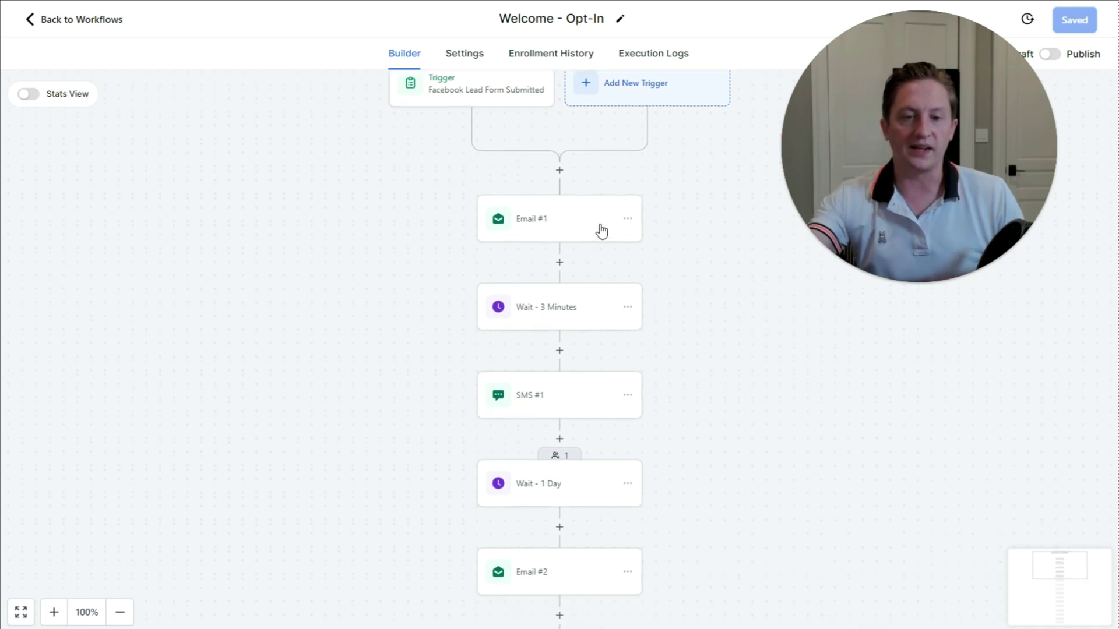
{"action": "scroll", "coordinate": [574, 290], "scroll_direction": "down", "scroll_amount": 4}
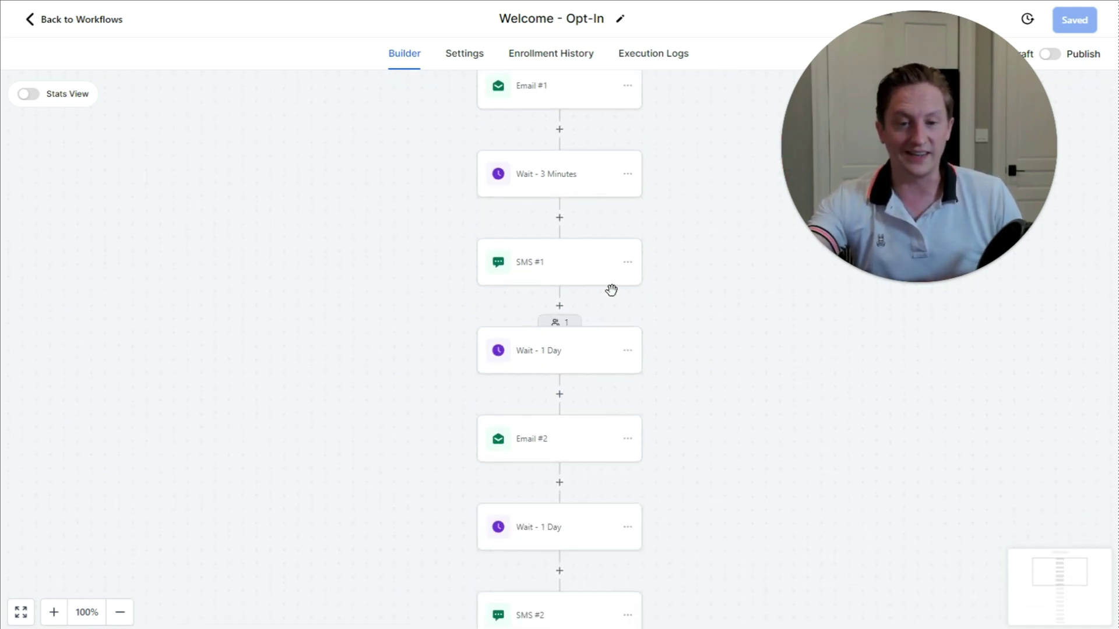
{"action": "scroll", "coordinate": [595, 346], "scroll_direction": "down", "scroll_amount": 4}
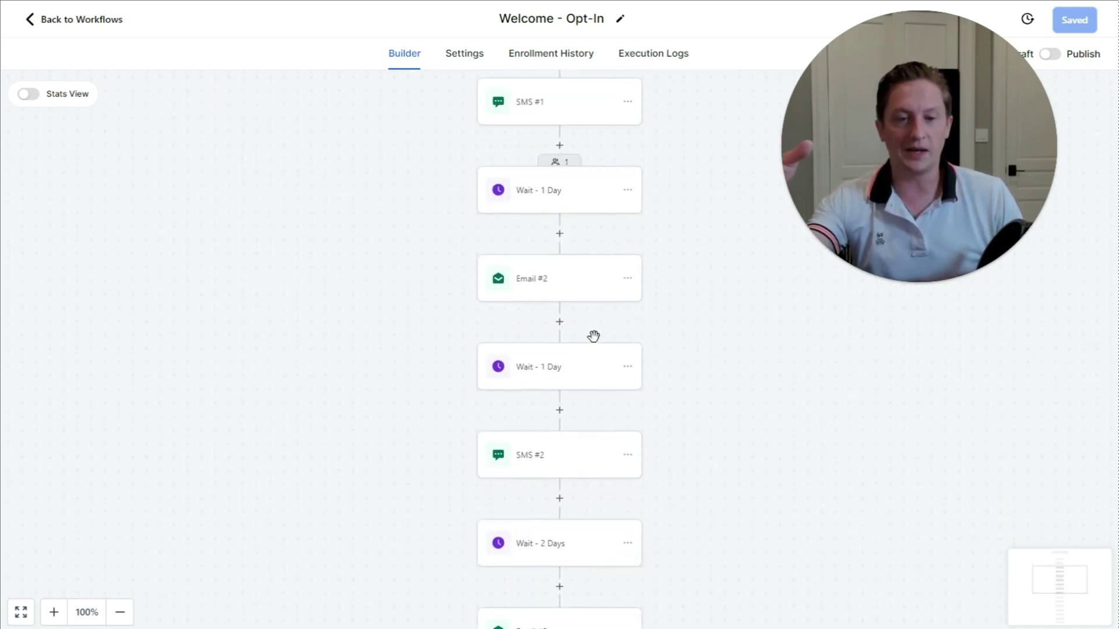
{"action": "scroll", "coordinate": [665, 395], "scroll_direction": "down", "scroll_amount": 4}
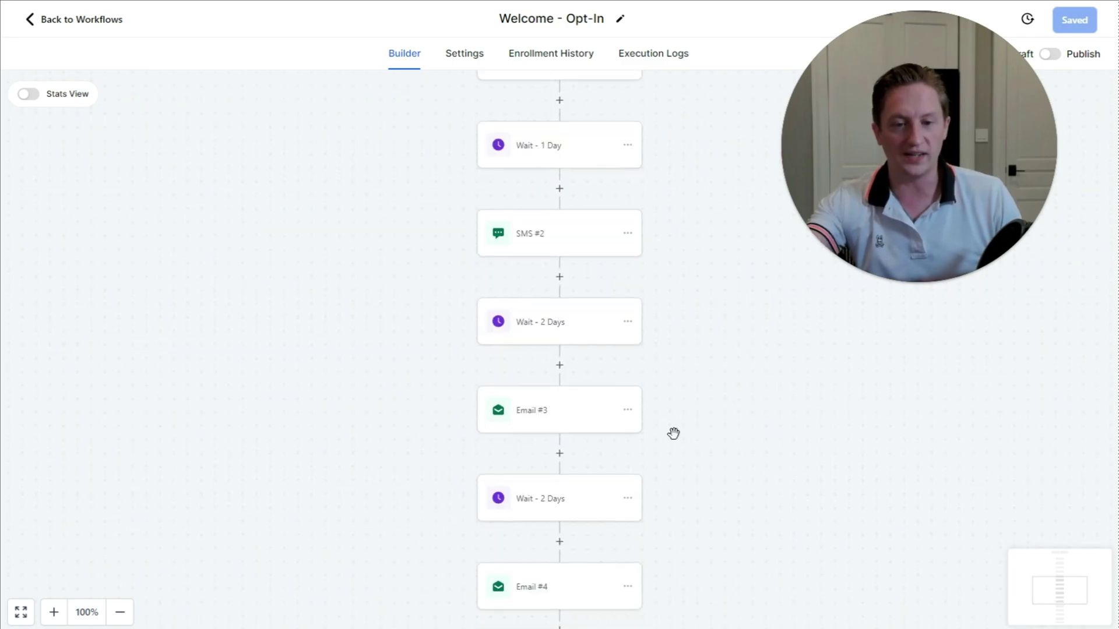
{"action": "scroll", "coordinate": [668, 494], "scroll_direction": "down", "scroll_amount": 9}
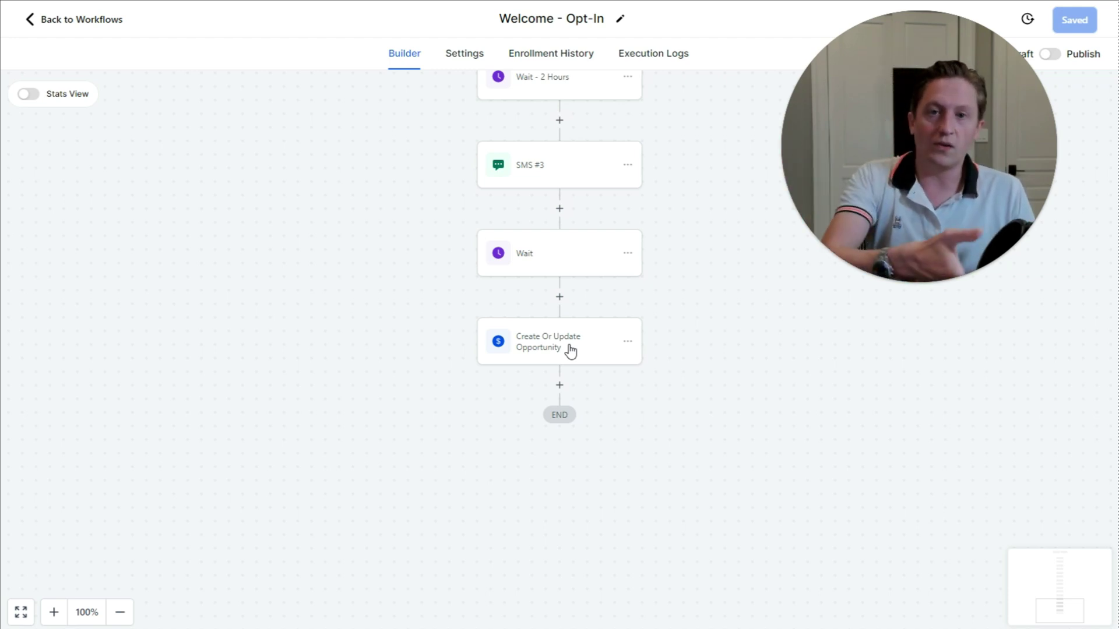
- Switch to the Water Heater Leads opportunities pipeline board
{"action": "scroll", "coordinate": [669, 465], "scroll_direction": "up", "scroll_amount": 15}
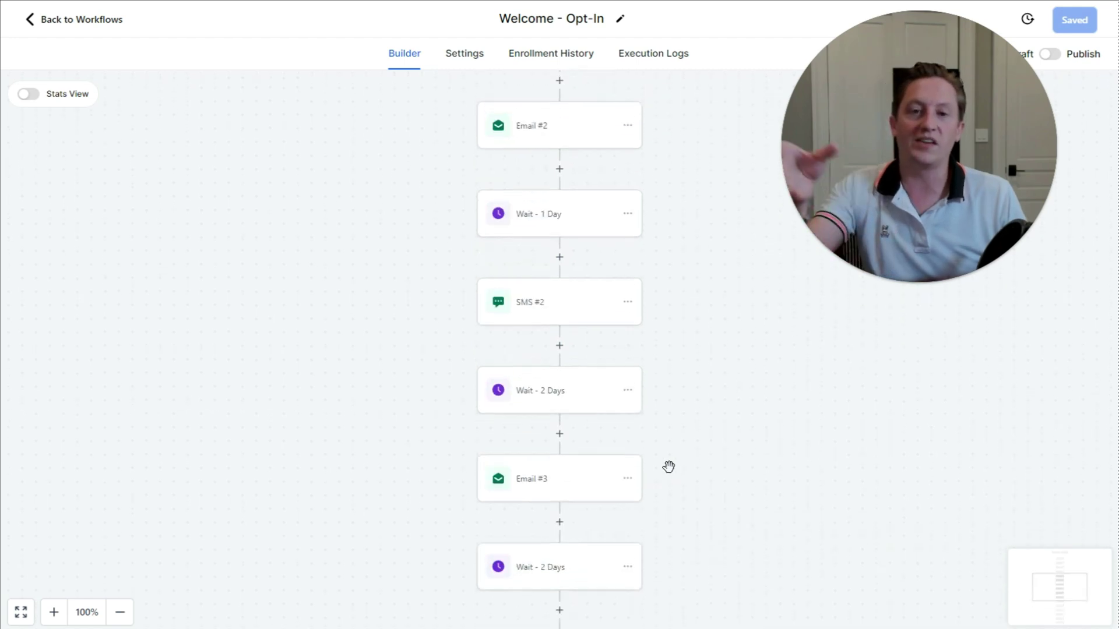
{"action": "scroll", "coordinate": [671, 454], "scroll_direction": "down", "scroll_amount": 9}
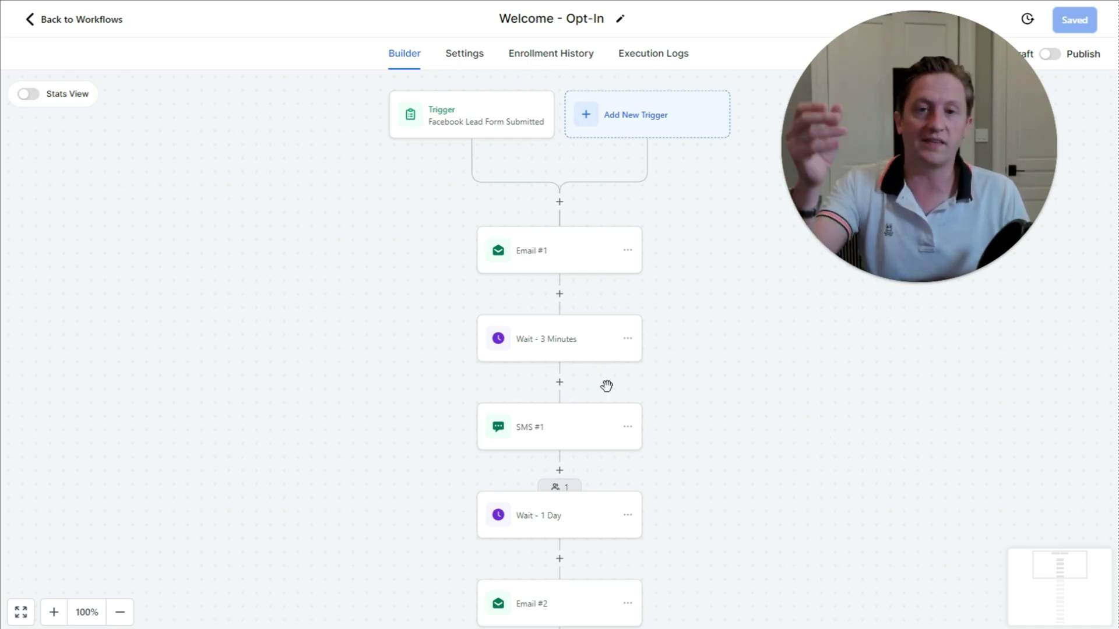
{"action": "left_click", "coordinate": [466, 1]}
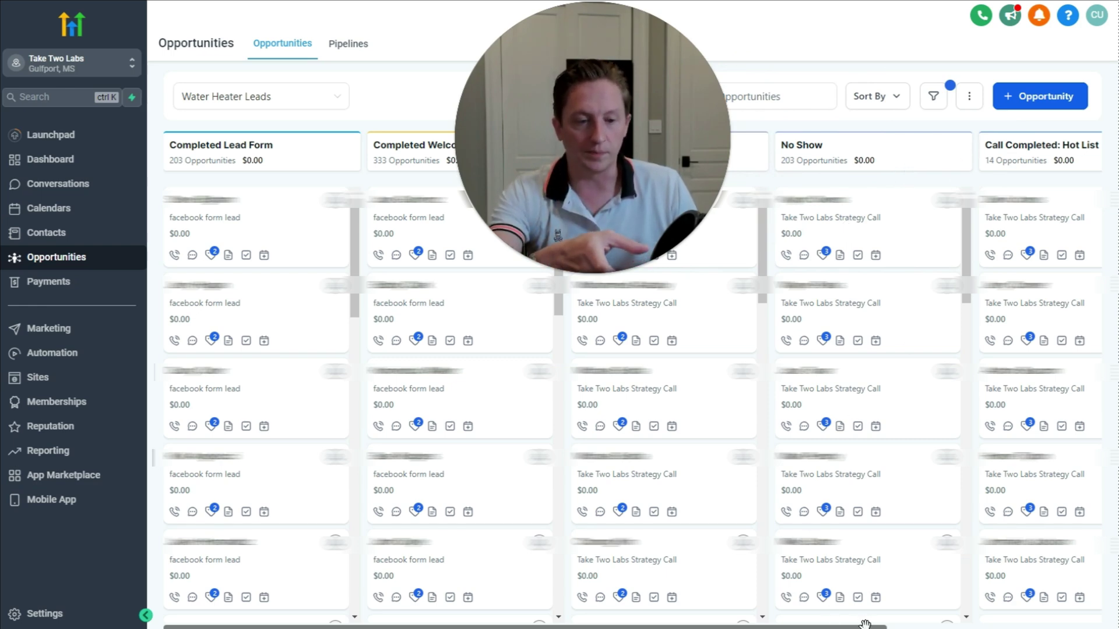
- Scroll across the Water Heater Leads stages from Completed Lead Form to Call Completed: Hot List
{"action": "left_click_drag", "start_coordinate": [865, 624], "coordinate": [983, 625]}
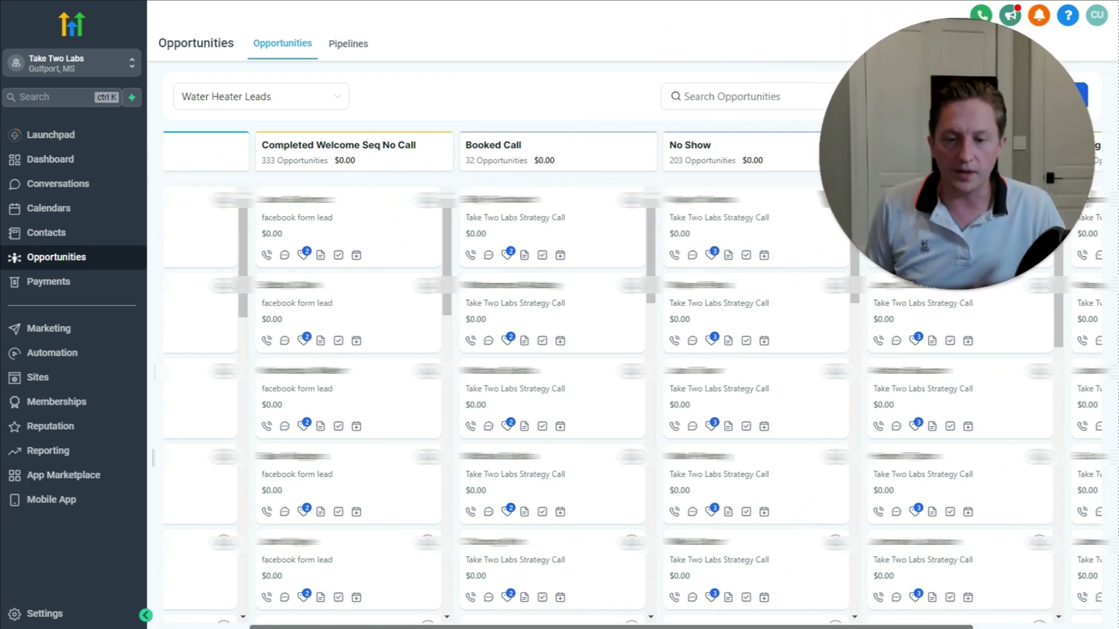
{"action": "scroll", "coordinate": [442, 133], "scroll_direction": "left", "scroll_amount": 3}
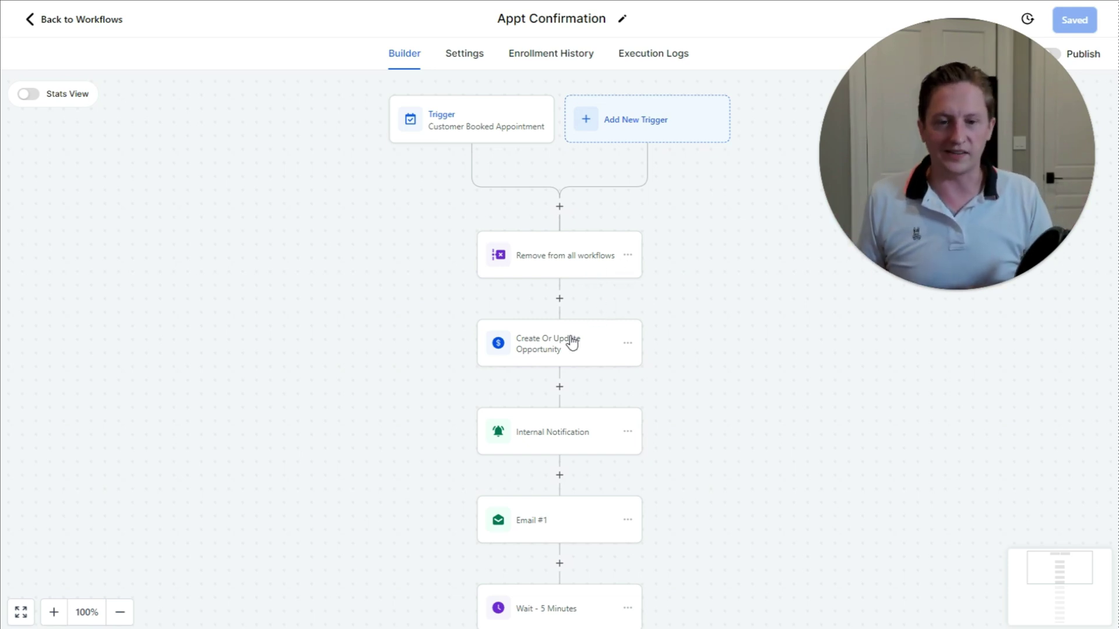
- Scroll through the Appt Confirmation workflow's opportunity update, notification, email and wait steps
{"action": "scroll", "coordinate": [571, 342], "scroll_direction": "down", "scroll_amount": 2}
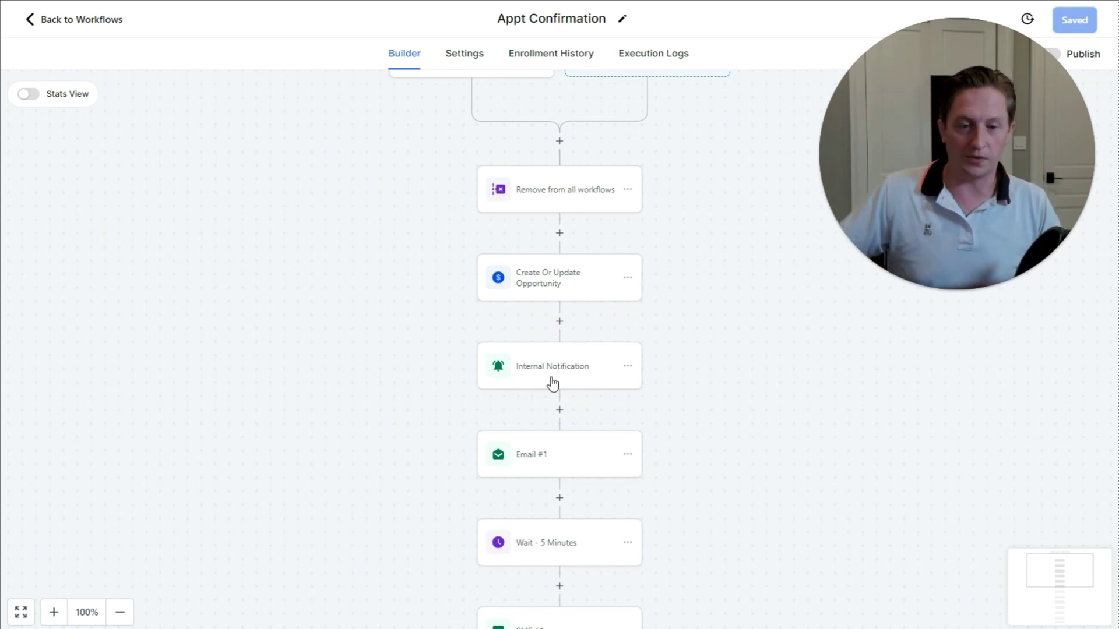
{"action": "scroll", "coordinate": [740, 377], "scroll_direction": "down", "scroll_amount": 2}
{"action": "scroll", "coordinate": [583, 408], "scroll_direction": "down", "scroll_amount": 4}
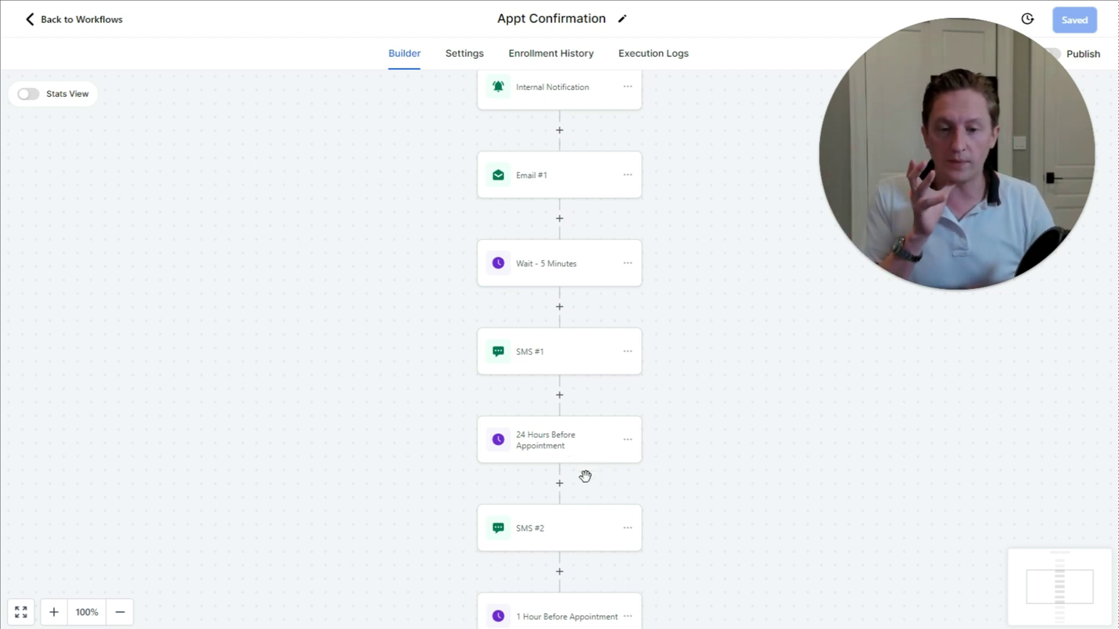
{"action": "scroll", "coordinate": [569, 531], "scroll_direction": "down", "scroll_amount": 3}
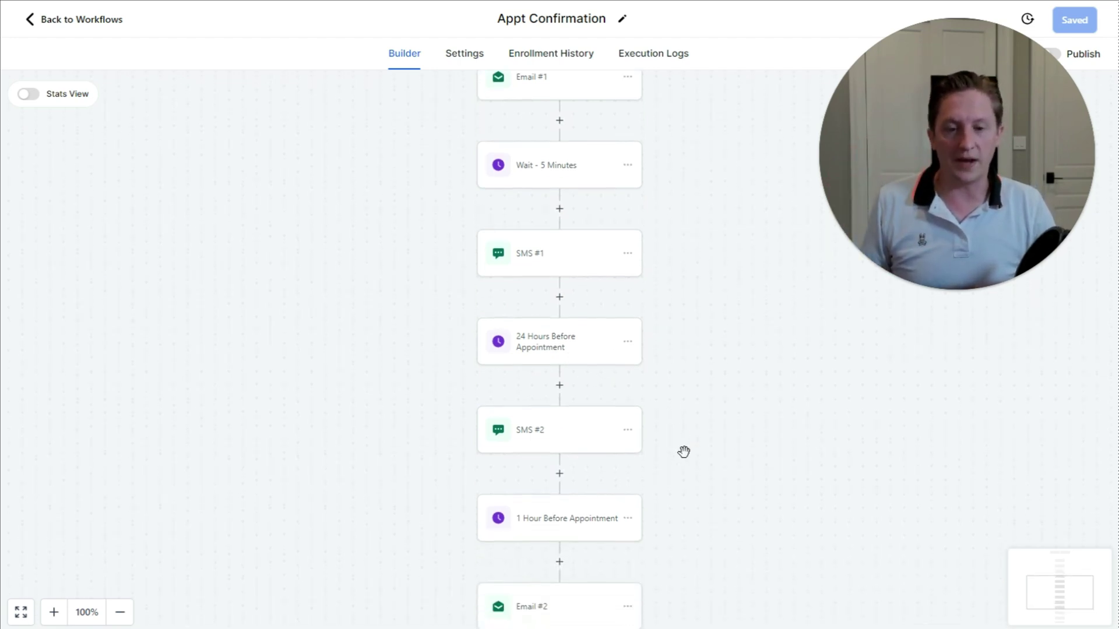
{"action": "scroll", "coordinate": [659, 467], "scroll_direction": "down", "scroll_amount": 3}
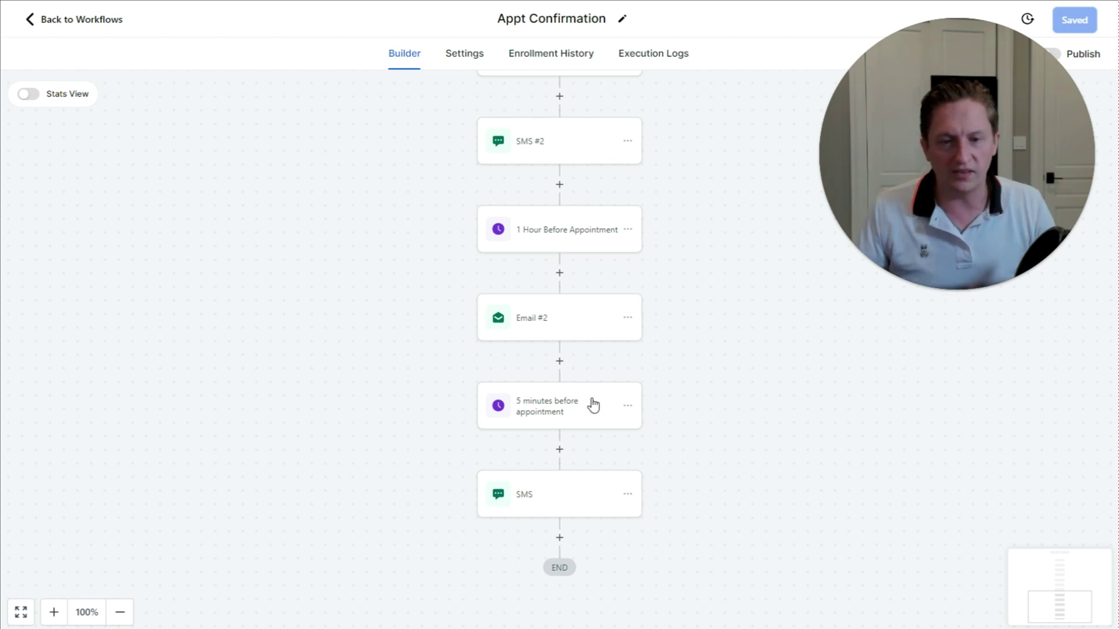
{"action": "scroll", "coordinate": [719, 406], "scroll_direction": "up", "scroll_amount": 10}
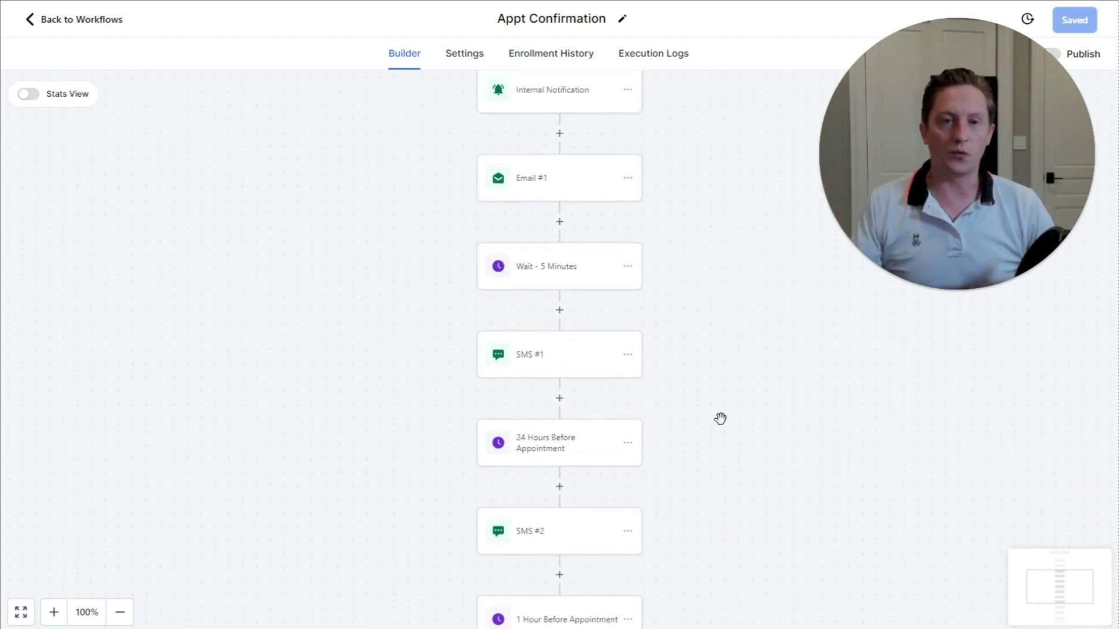
{"action": "scroll", "coordinate": [720, 418], "scroll_direction": "up", "scroll_amount": 1}
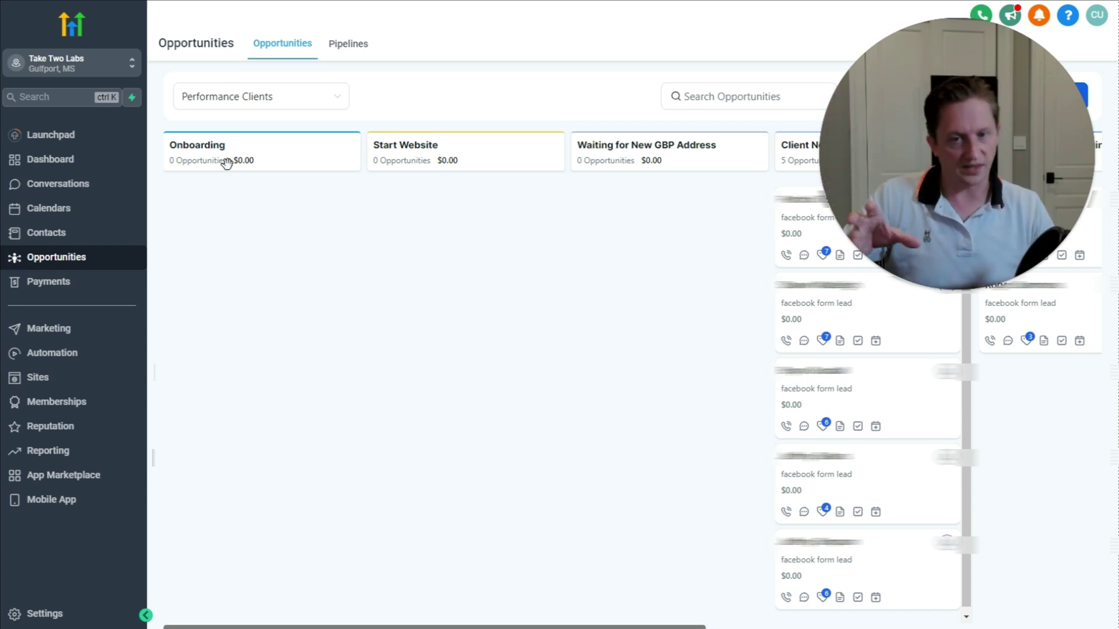
- Scroll sideways across the Performance Clients stages, then go to the Conversations inbox
{"action": "left_click_drag", "start_coordinate": [1011, 131], "coordinate": [645, 127]}
{"action": "left_click_drag", "start_coordinate": [669, 624], "coordinate": [1065, 627]}
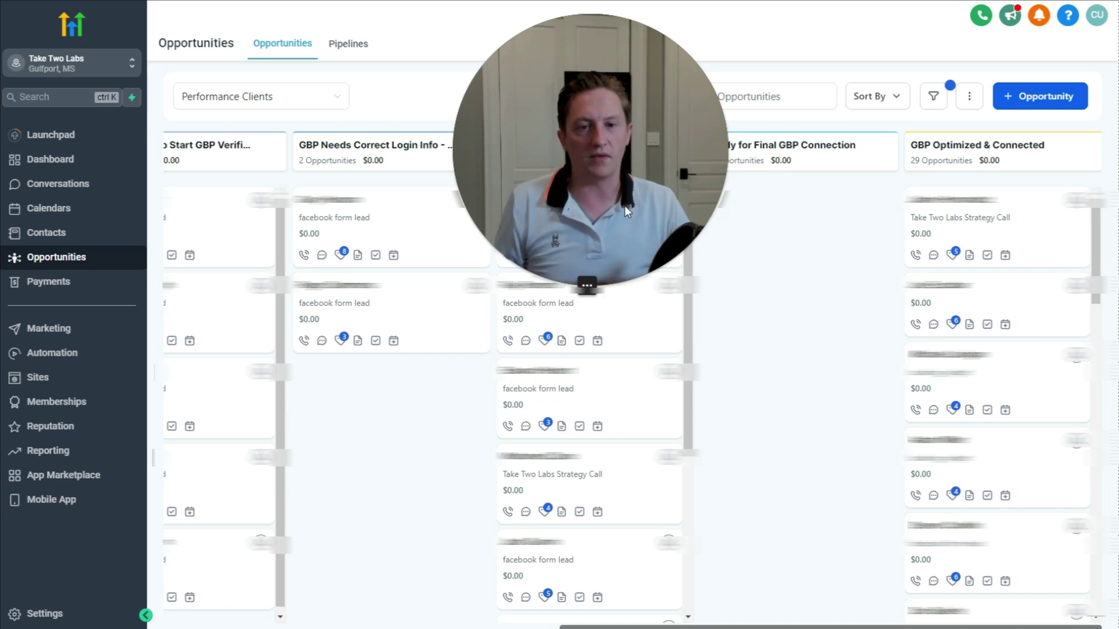
{"action": "left_click_drag", "start_coordinate": [663, 142], "coordinate": [1012, 142]}
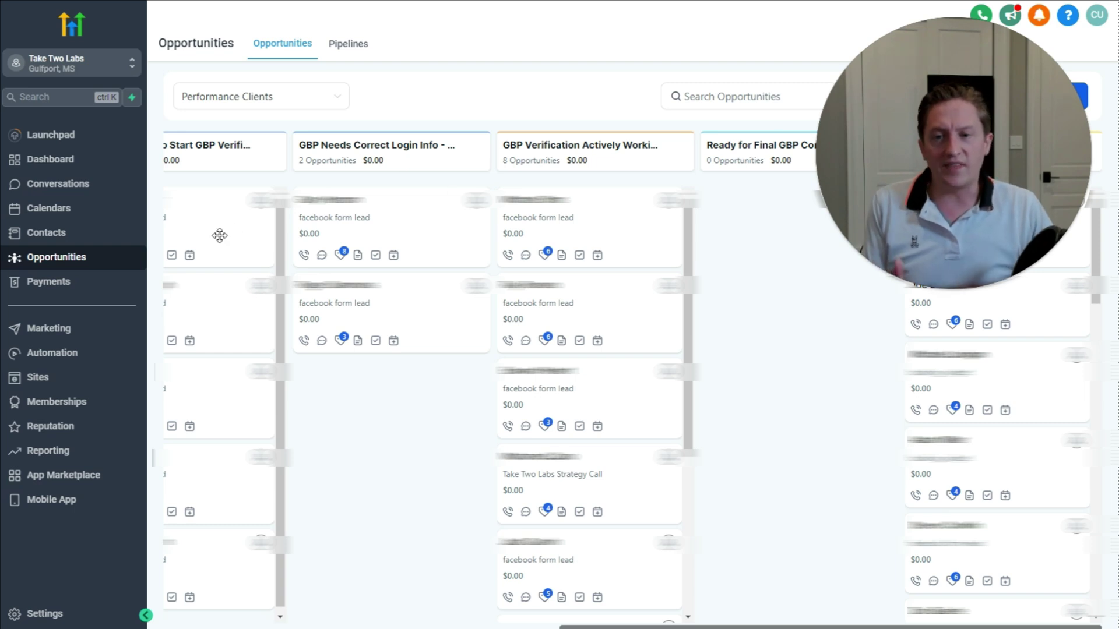
{"action": "left_click", "coordinate": [80, 191]}
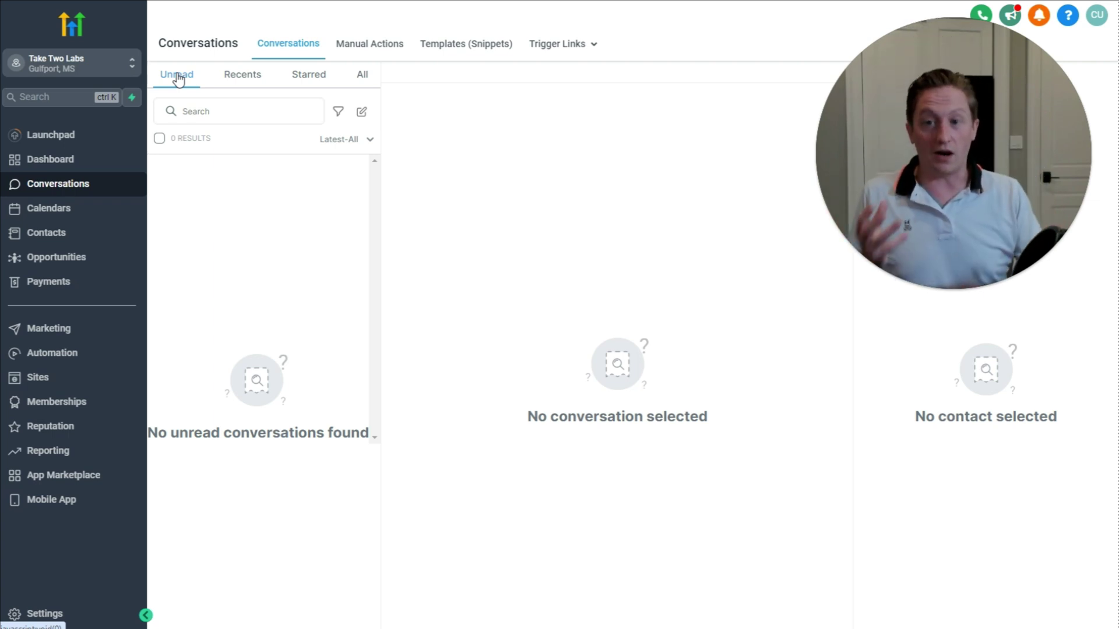
- Filter conversations to Starred, then open the Water Heater Carrollton website's page list
{"action": "left_click", "coordinate": [315, 77]}
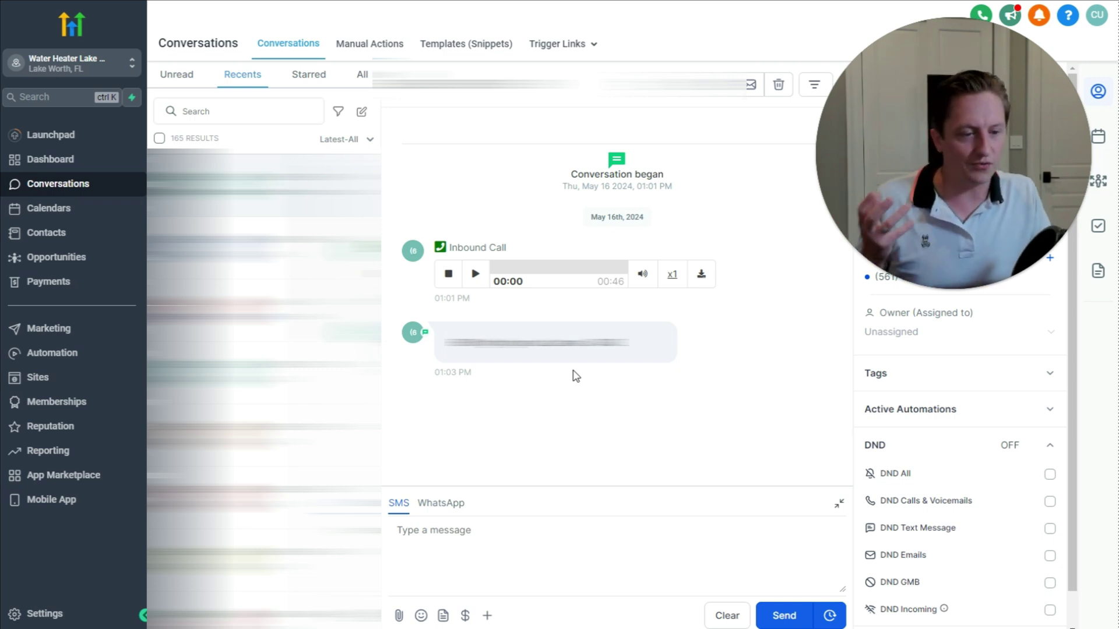
{"action": "left_click", "coordinate": [736, 5]}
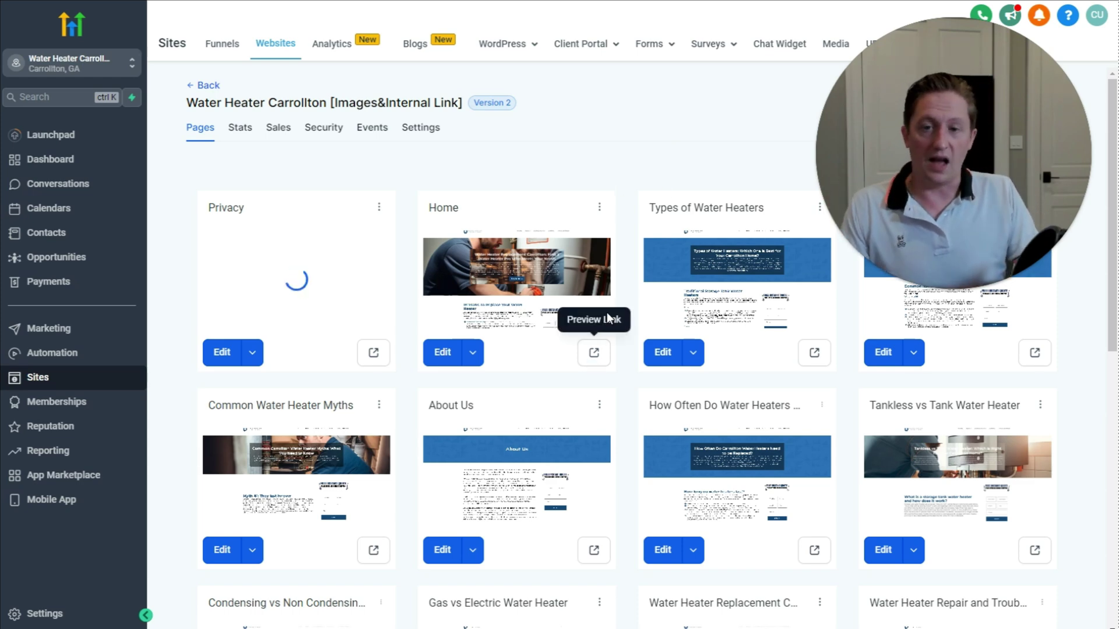
- Preview the live Carrollton Home page and scroll down to its Contact Us form
{"action": "left_click", "coordinate": [601, 361]}
{"action": "scroll", "coordinate": [673, 216], "scroll_direction": "down", "scroll_amount": 20}
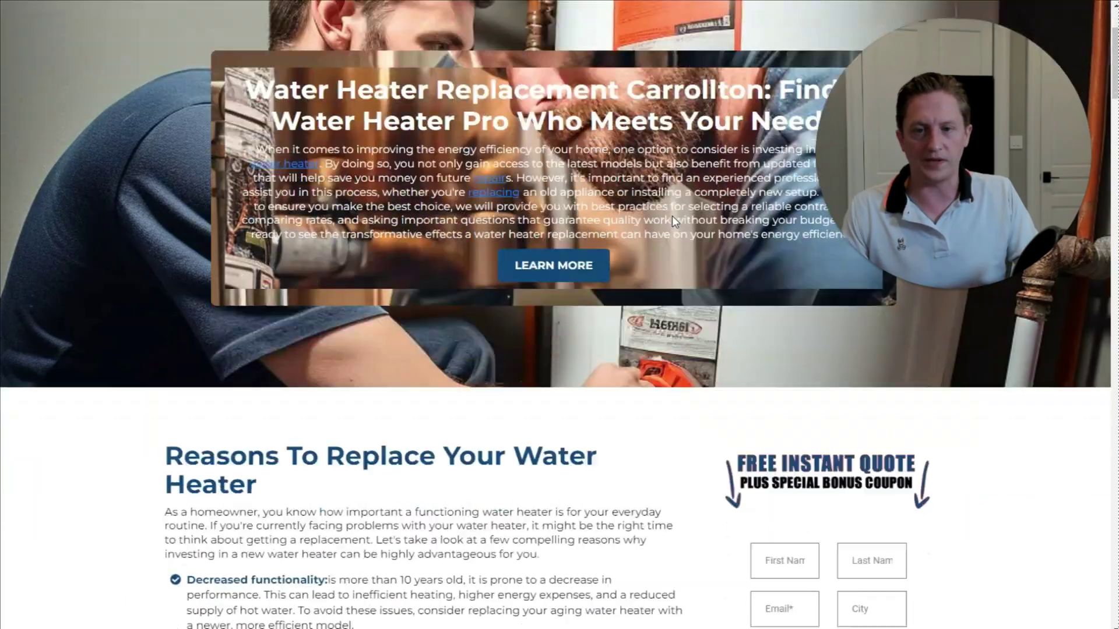
{"action": "scroll", "coordinate": [672, 221], "scroll_direction": "down", "scroll_amount": 20}
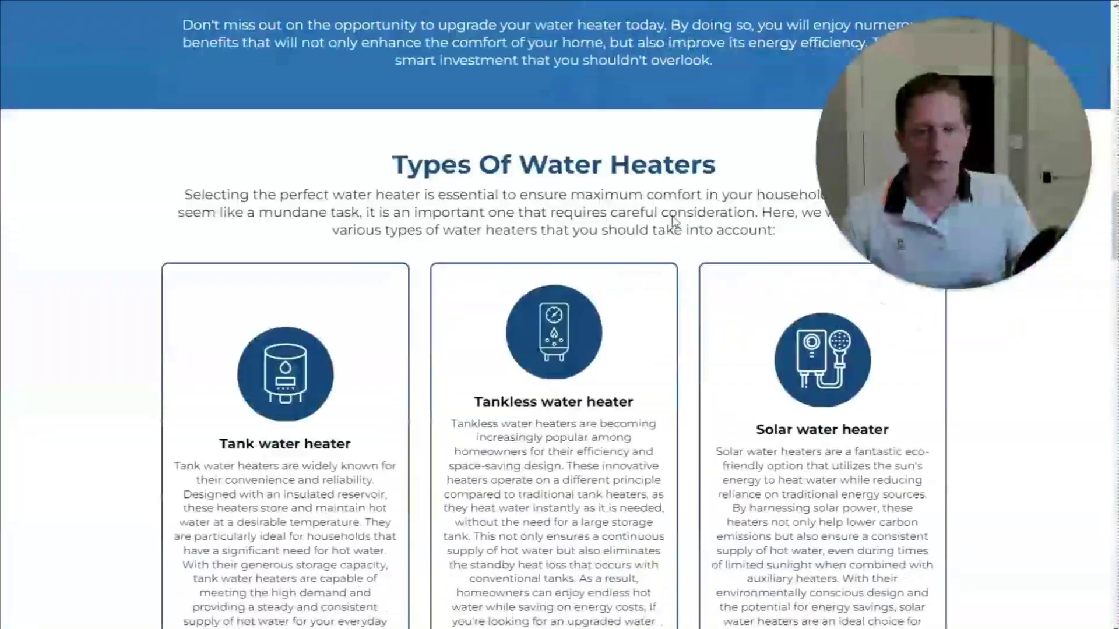
{"action": "scroll", "coordinate": [674, 220], "scroll_direction": "down", "scroll_amount": 20}
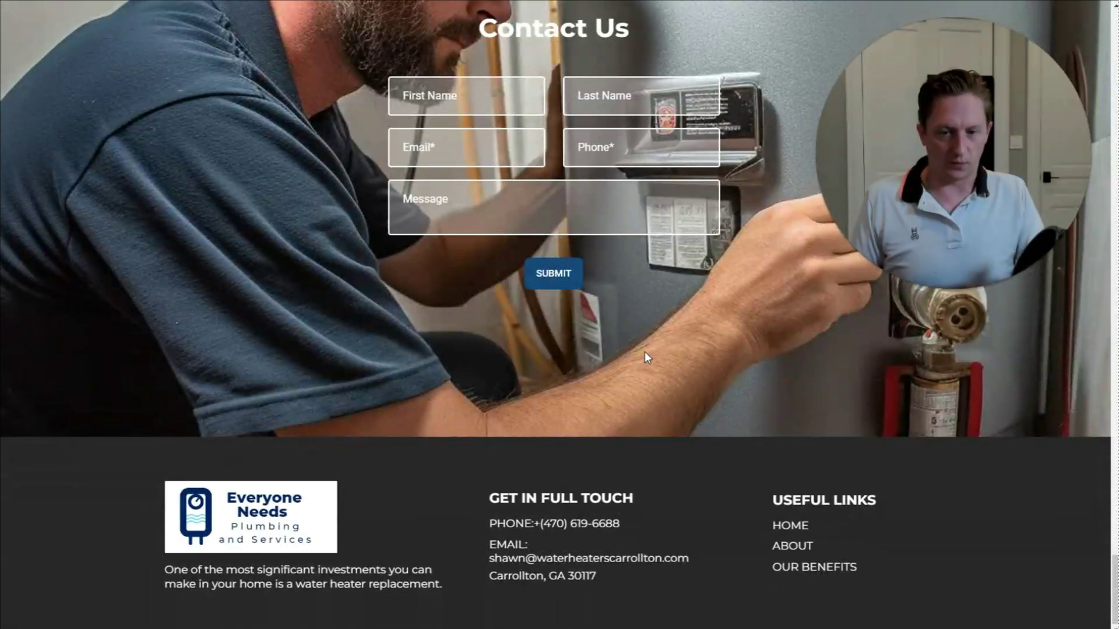
{"action": "scroll", "coordinate": [645, 351], "scroll_direction": "up", "scroll_amount": 20}
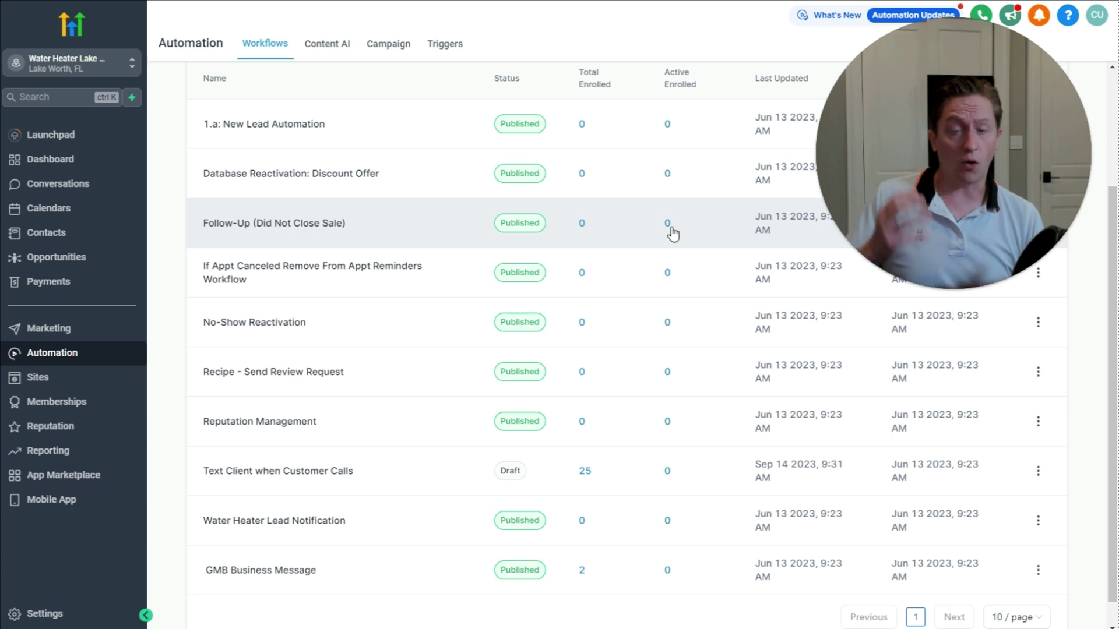
- Scroll the Lake Worth workflow list, then go to the Marketing Social Planner
{"action": "scroll", "coordinate": [665, 257], "scroll_direction": "down", "scroll_amount": 1}
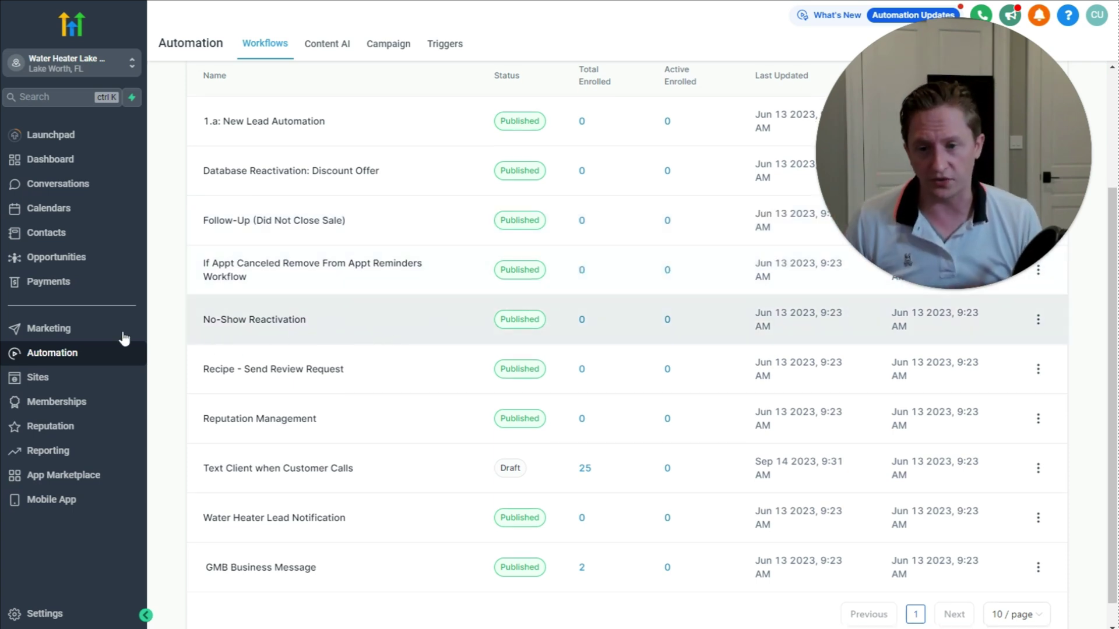
{"action": "left_click", "coordinate": [123, 332]}
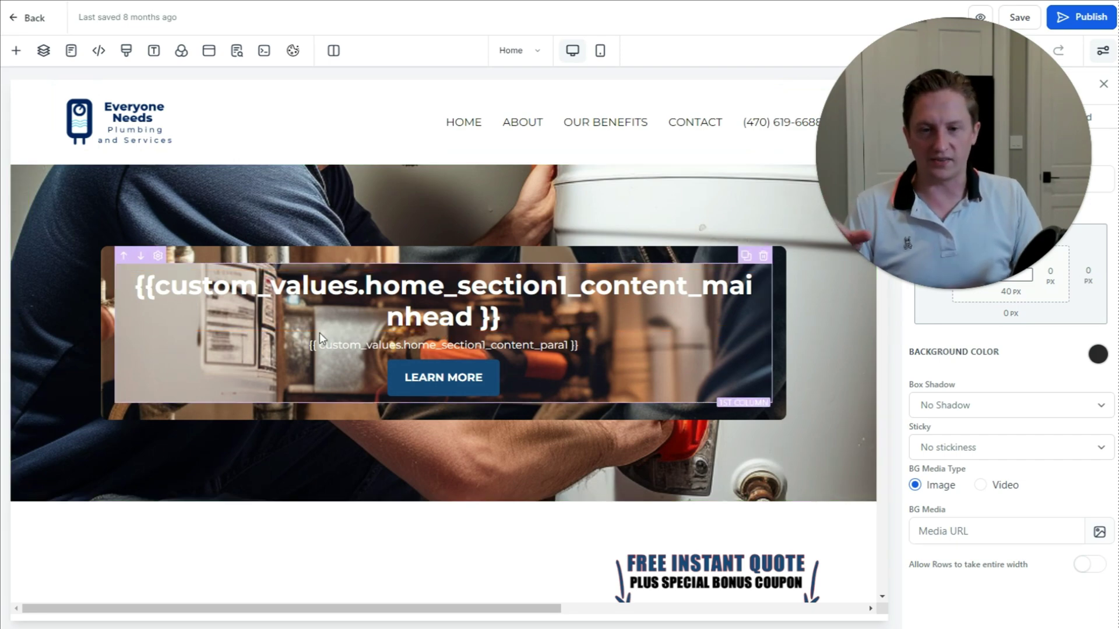
- Scroll the Home page through sections 1 to 3 to view their custom-value placeholder text
{"action": "scroll", "coordinate": [363, 310], "scroll_direction": "down", "scroll_amount": 5}
{"action": "scroll", "coordinate": [375, 313], "scroll_direction": "down", "scroll_amount": 7}
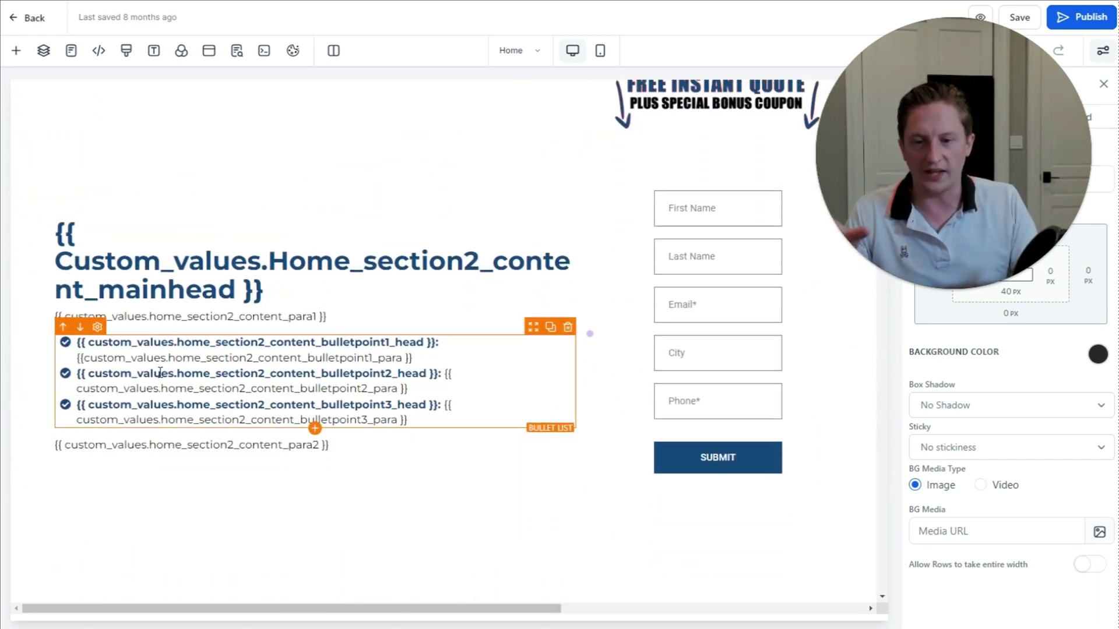
{"action": "scroll", "coordinate": [252, 382], "scroll_direction": "down", "scroll_amount": 6}
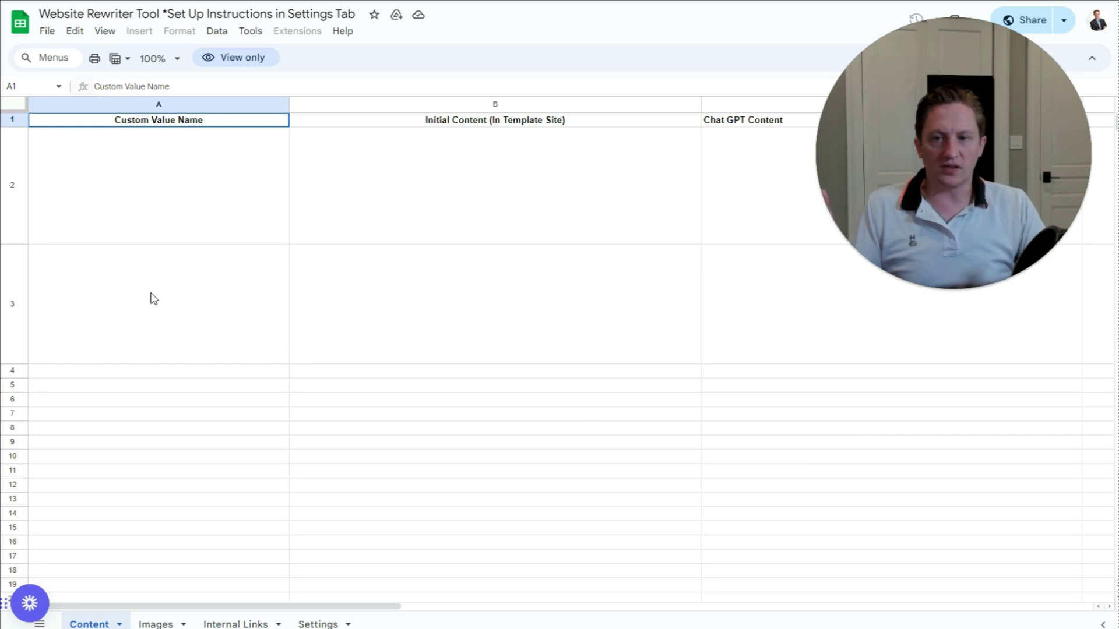
{"action": "left_click", "coordinate": [124, 213]}
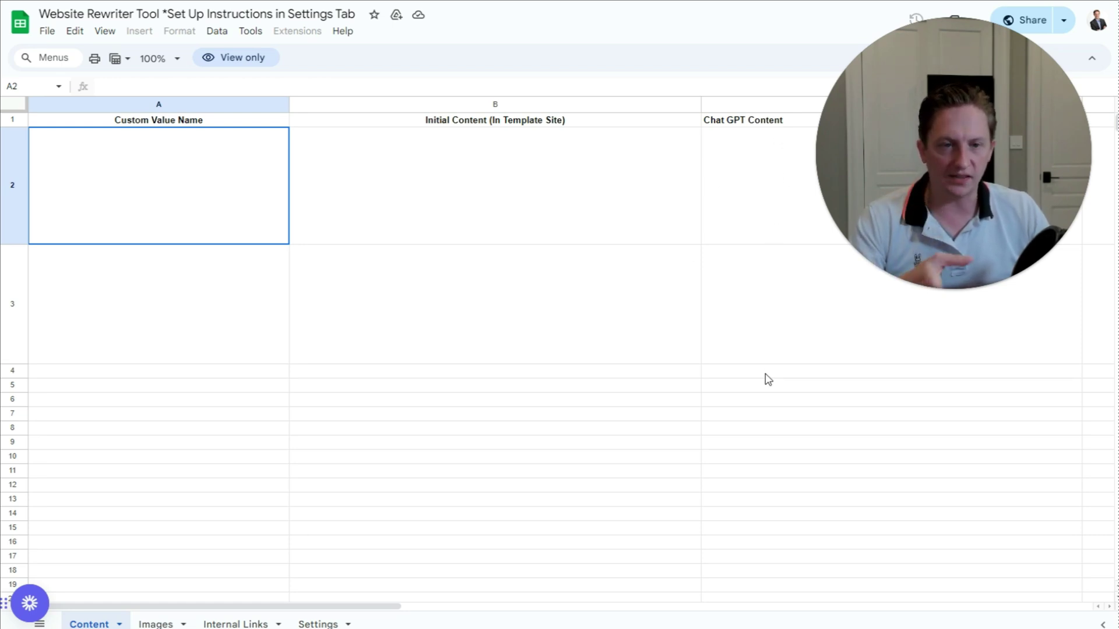
{"action": "left_click", "coordinate": [328, 621]}
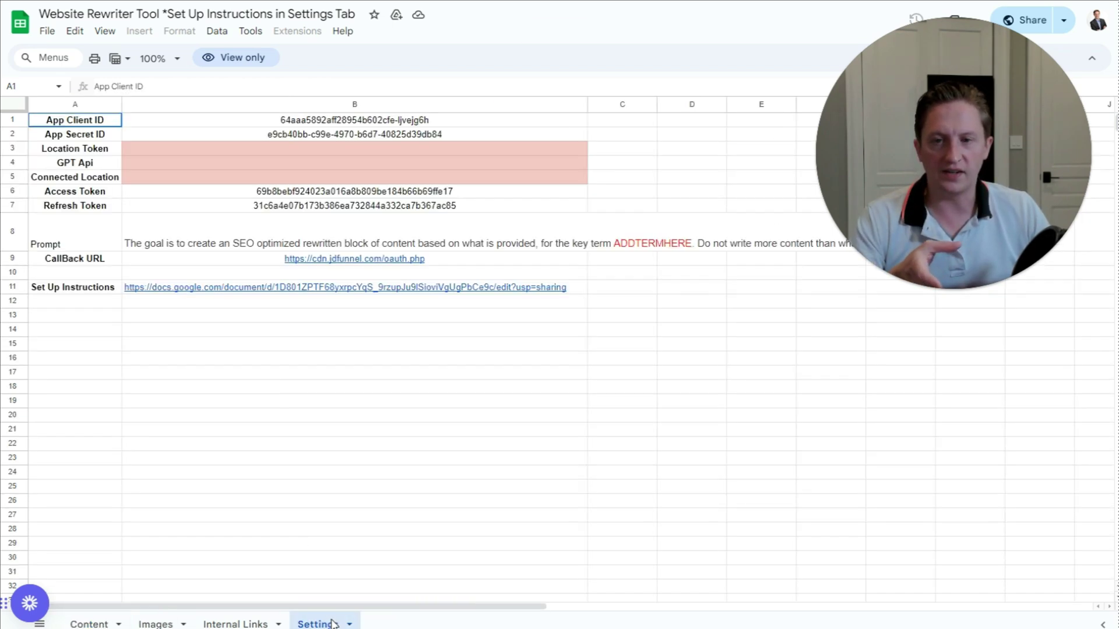
{"action": "left_click", "coordinate": [205, 228]}
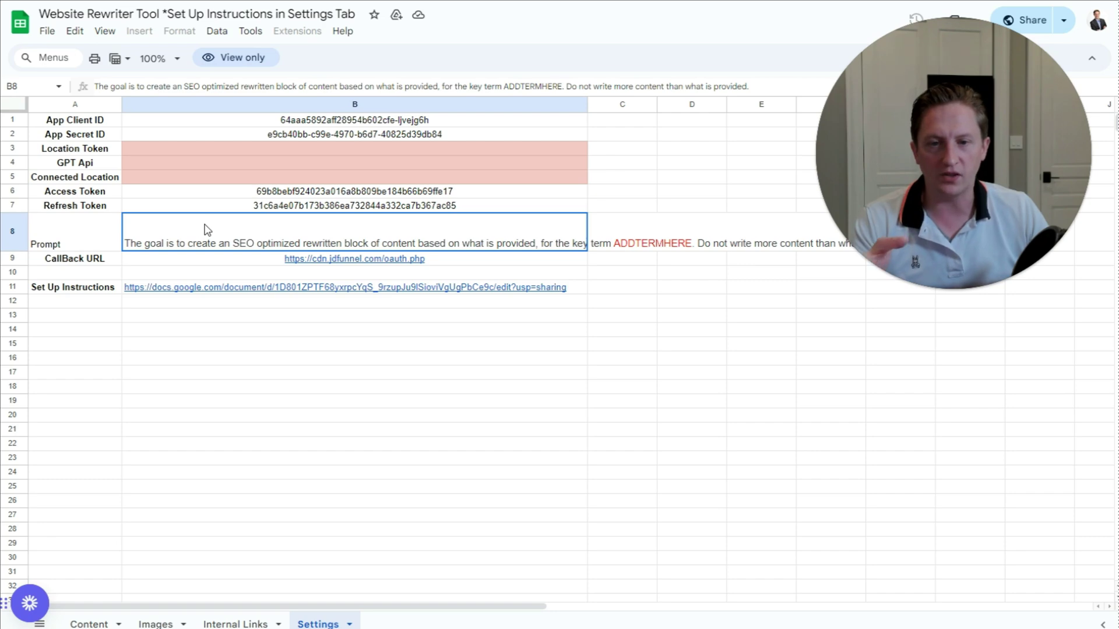
{"action": "mouse_move", "coordinate": [193, 293]}
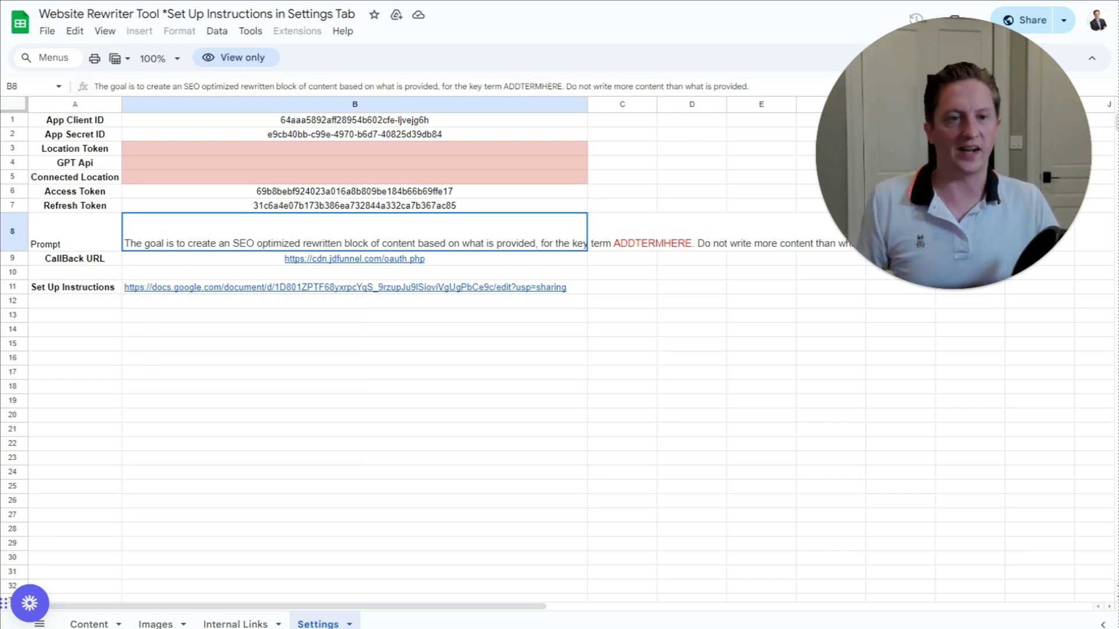
{"action": "key", "text": "ctrl+Tab"}
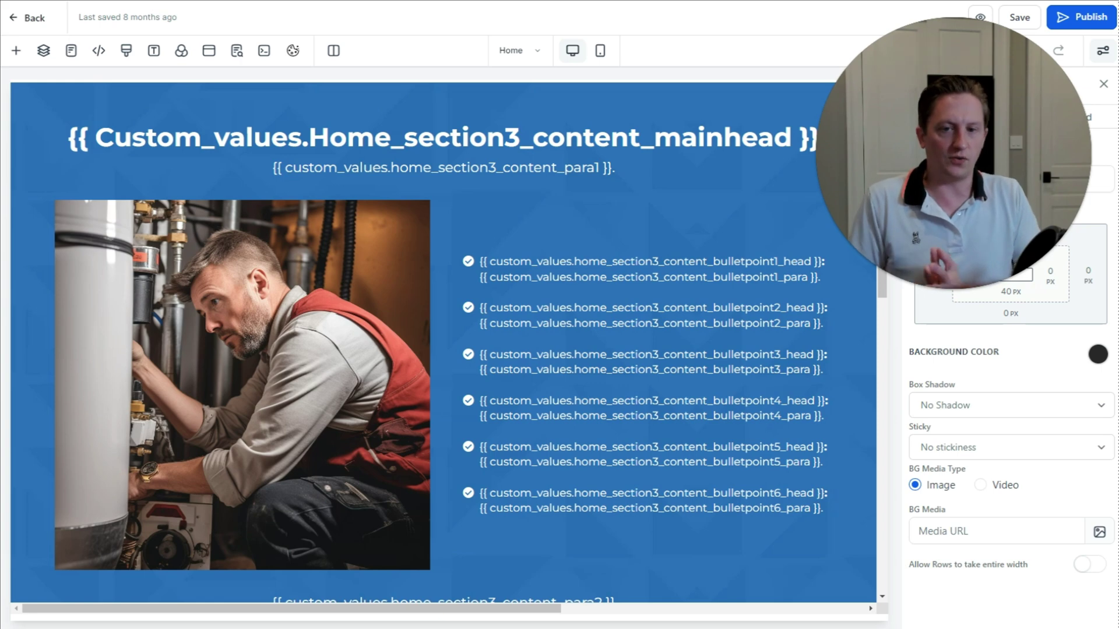